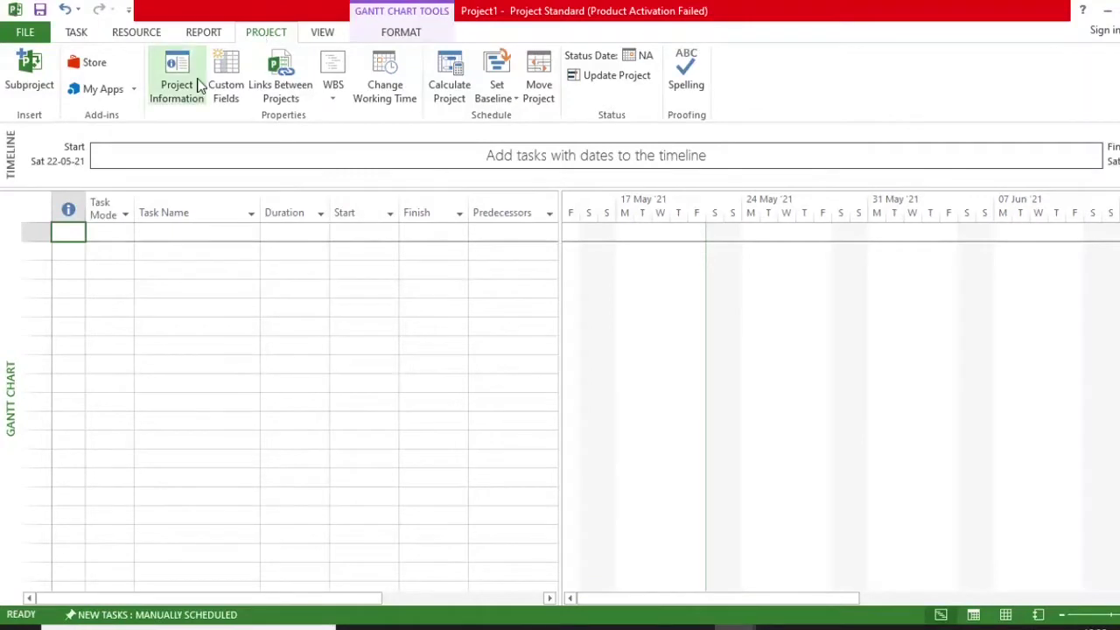
Step: Set the project start date to Tue 01-06-21 in the project information
{"action": "left_click", "coordinate": [200, 83]}
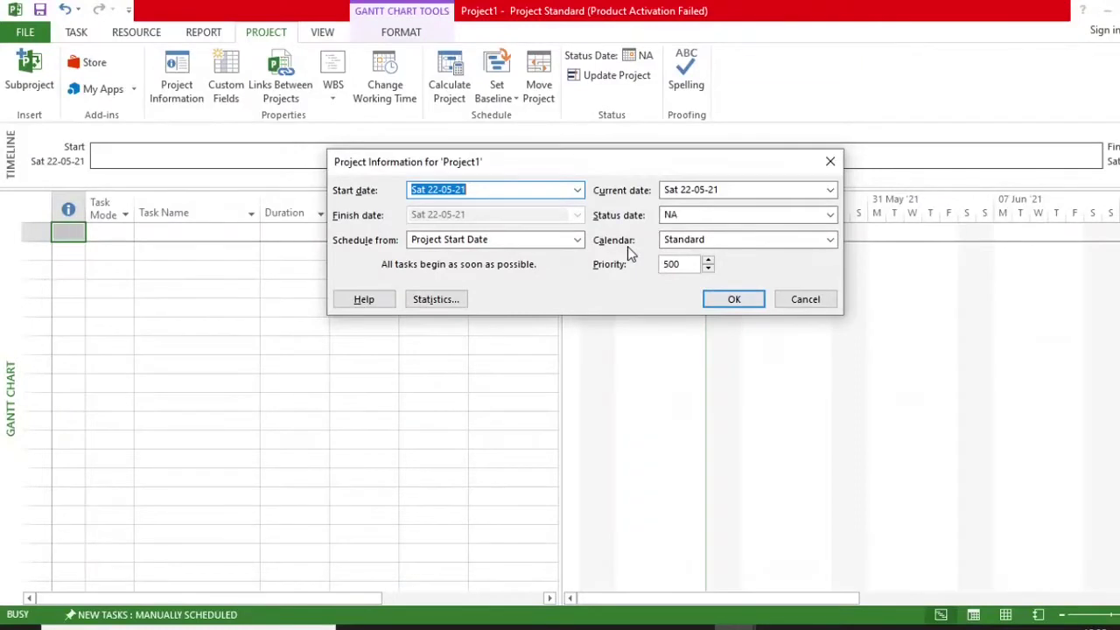
{"action": "left_click", "coordinate": [577, 190]}
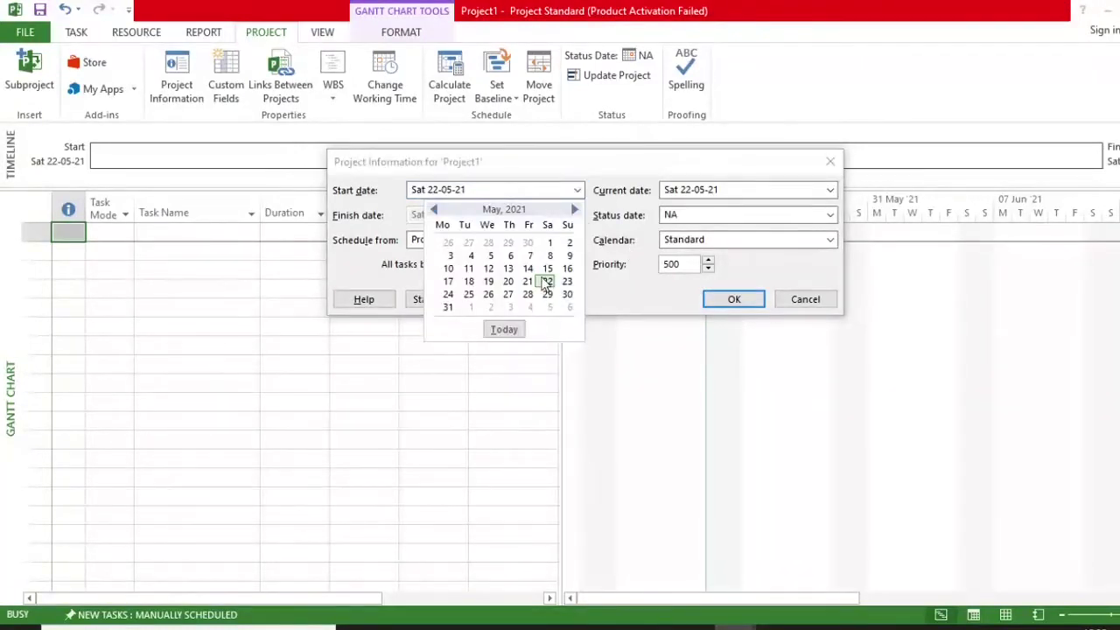
{"action": "left_click", "coordinate": [472, 307]}
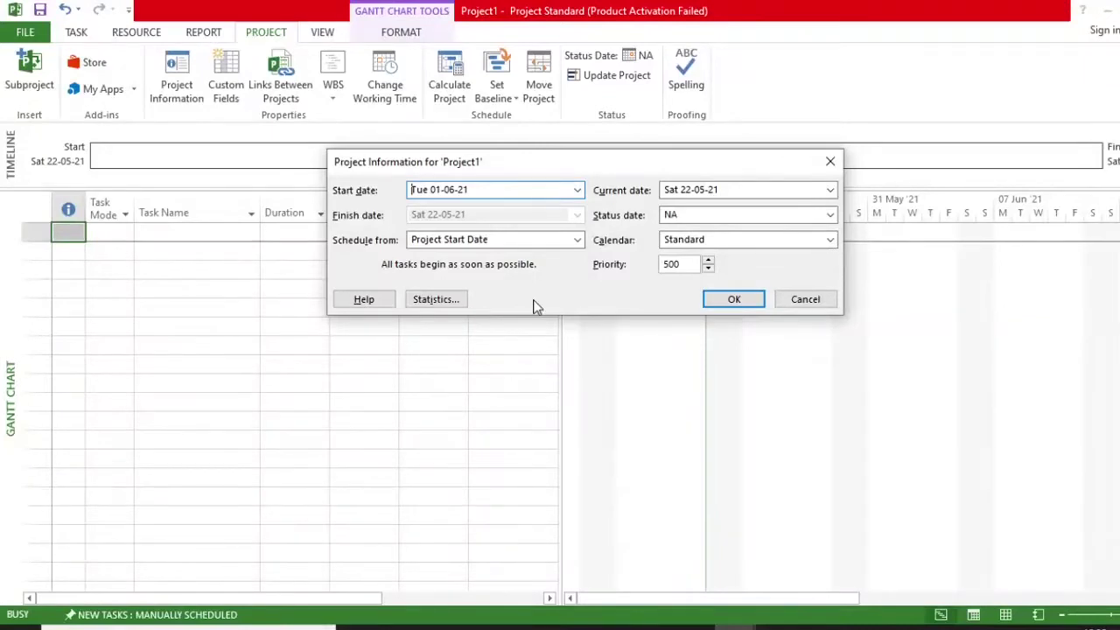
{"action": "left_click", "coordinate": [724, 300]}
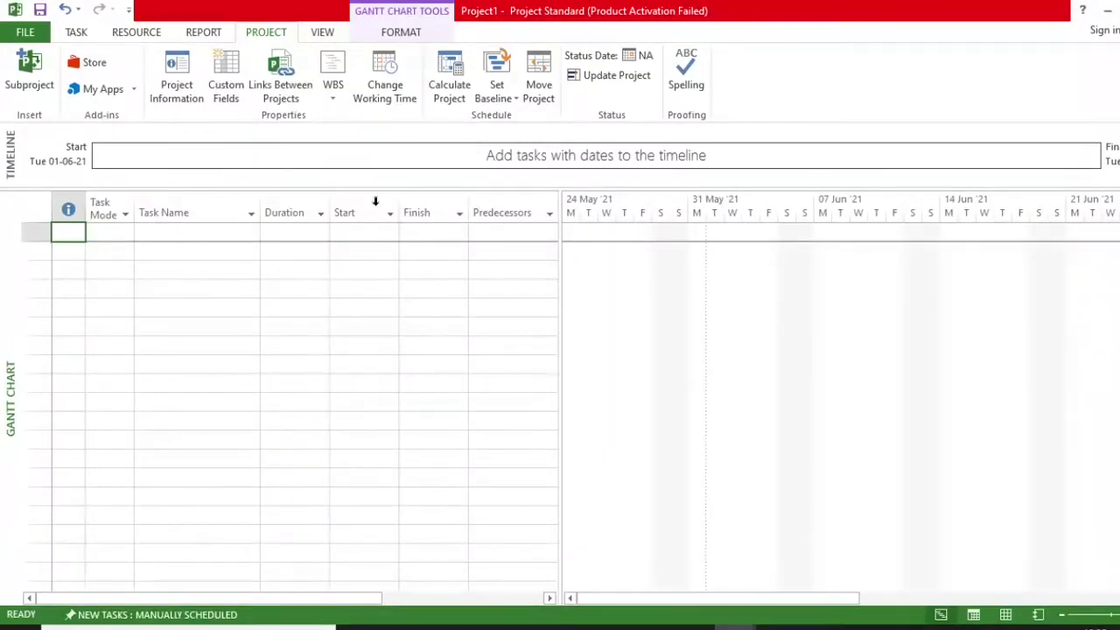
Step: Add a calendar exception named "Holiday - 15th June" on 15 June 2021 to the Standard project calendar
{"action": "left_click", "coordinate": [380, 93]}
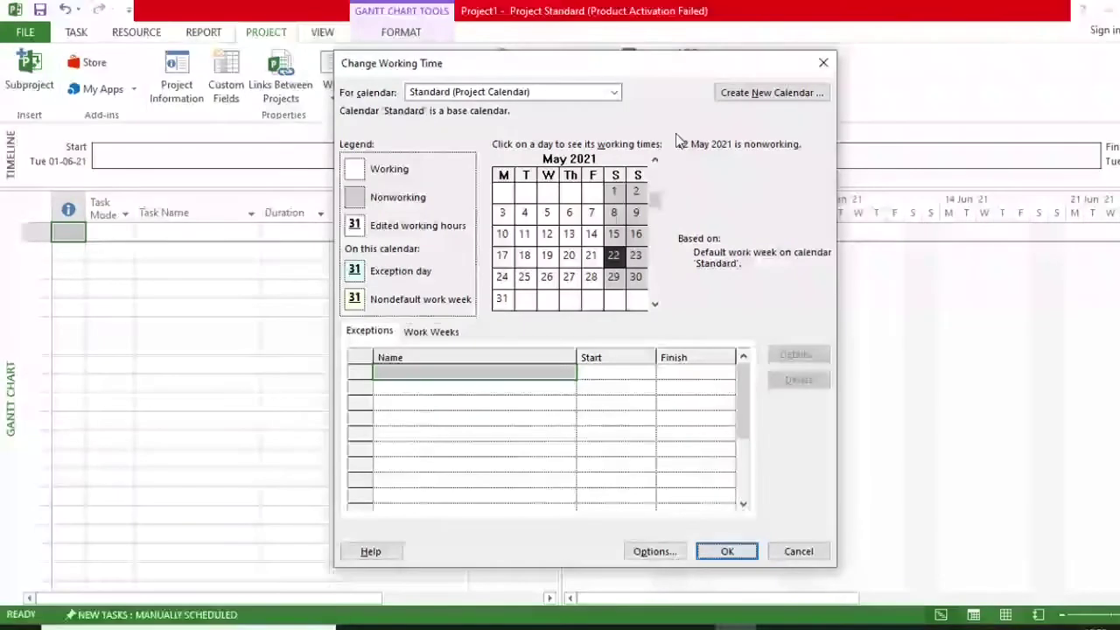
{"action": "left_click", "coordinate": [655, 305]}
{"action": "left_click", "coordinate": [524, 234]}
{"action": "left_click", "coordinate": [532, 371]}
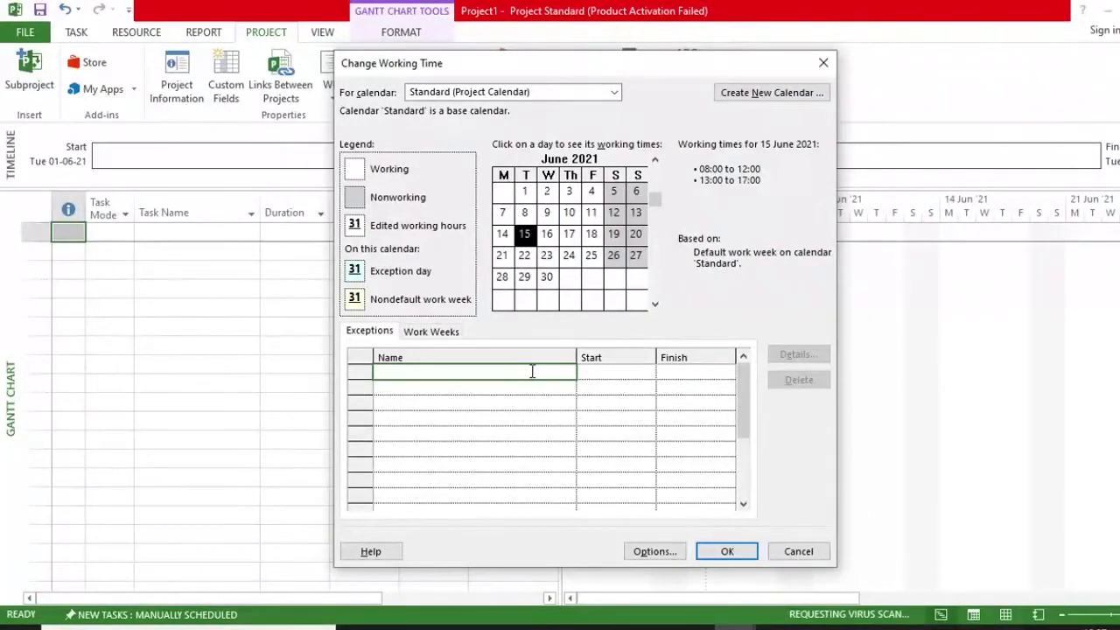
{"action": "type", "text": "Ho"}
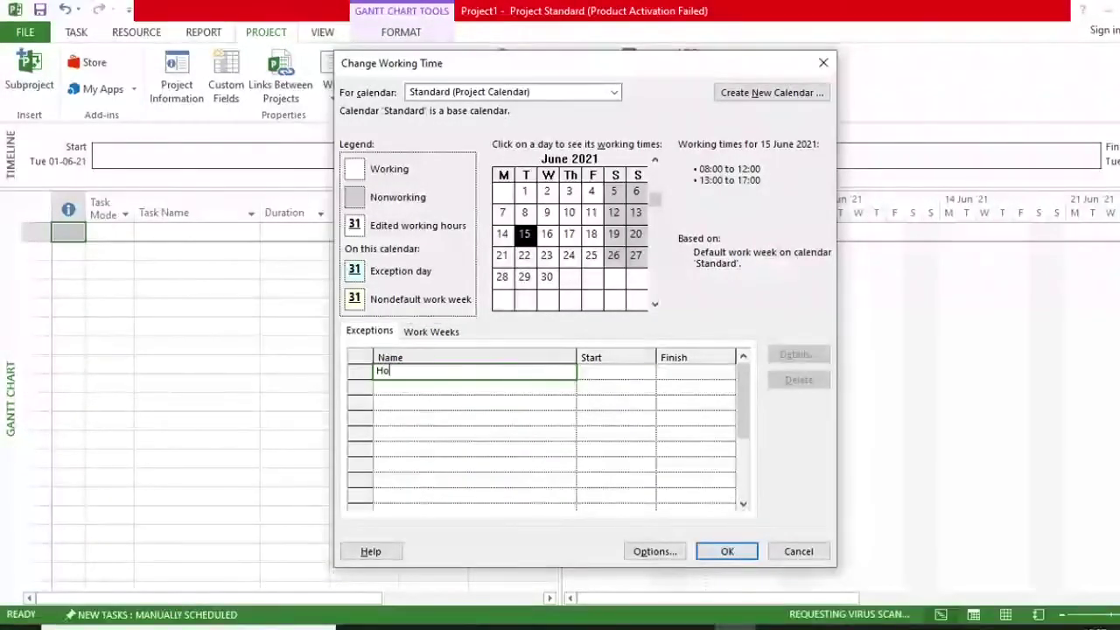
{"action": "type", "text": "liday - 15"}
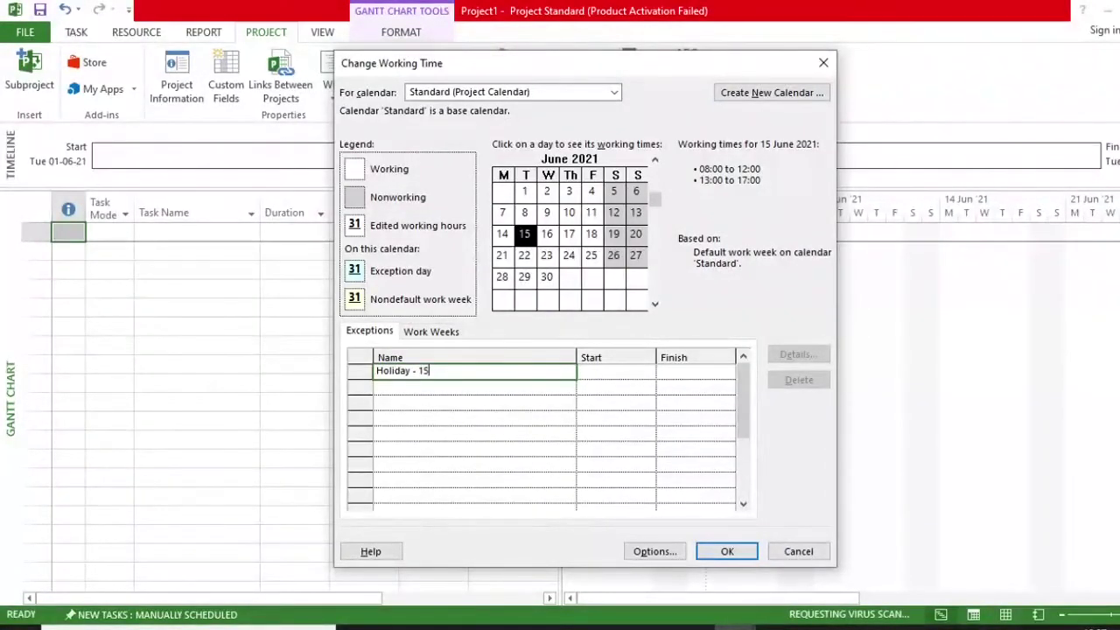
{"action": "type", "text": "th June"}
{"action": "left_click", "coordinate": [603, 377]}
Step: Add a second calendar exception named "Offday" starting on 25-06-2021
{"action": "left_click", "coordinate": [474, 391]}
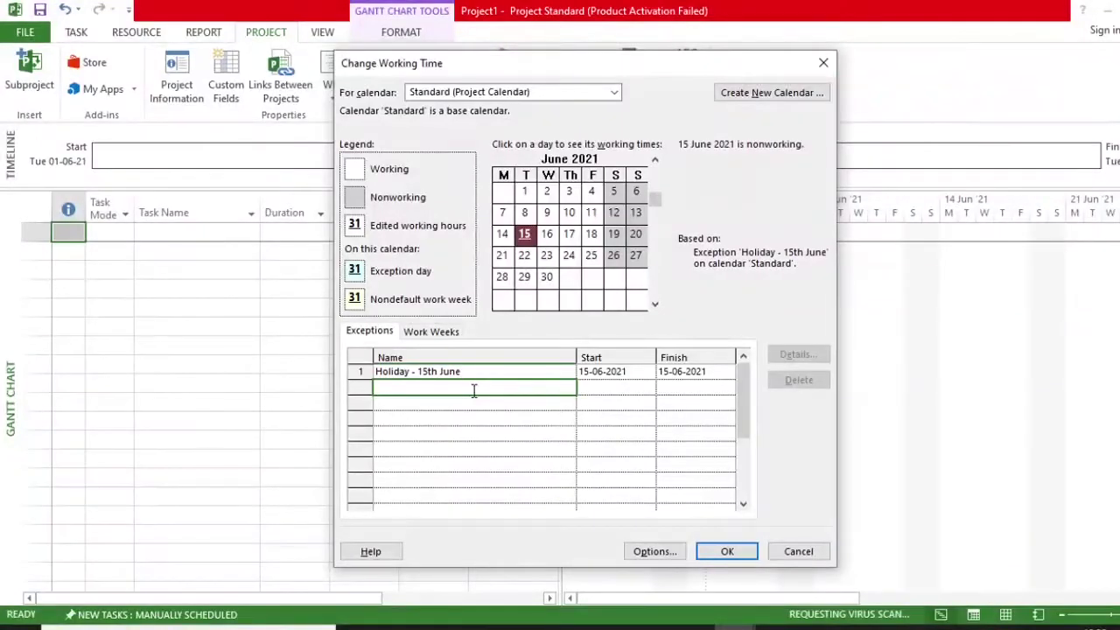
{"action": "type", "text": "off"}
{"action": "key", "text": "BackSpace"}
{"action": "key", "text": "BackSpace"}
{"action": "key", "text": "BackSpace"}
{"action": "type", "text": "Off"}
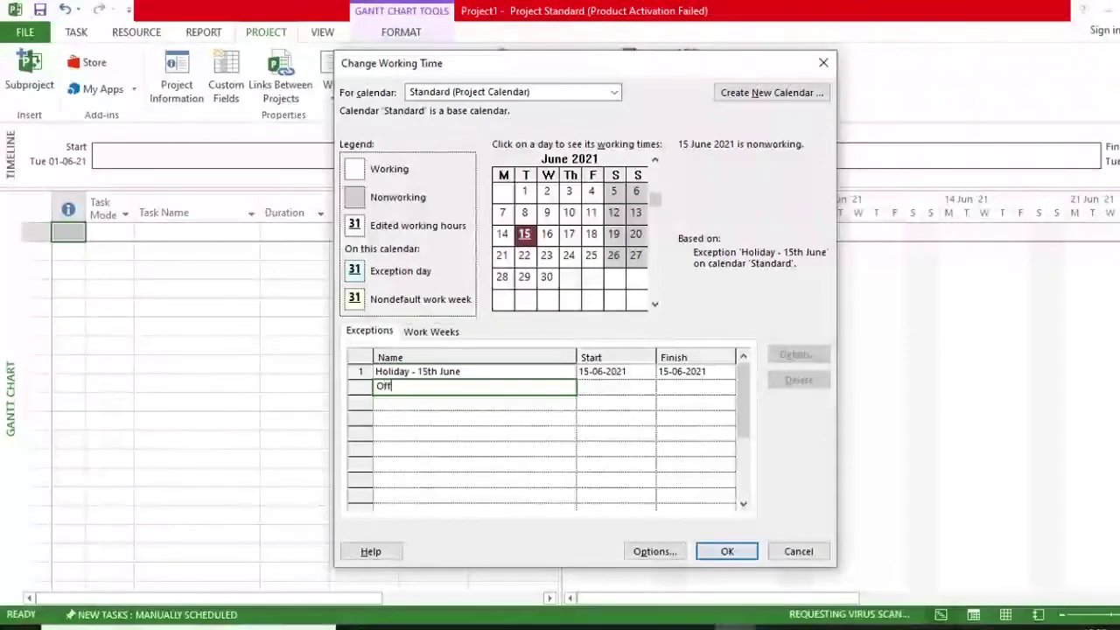
{"action": "type", "text": "day"}
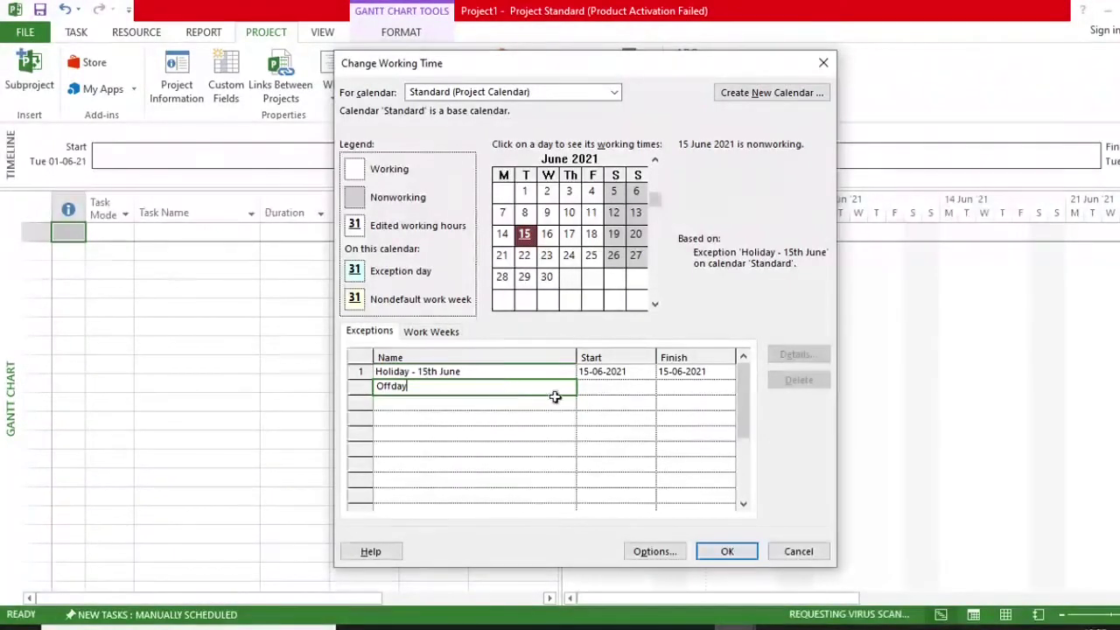
{"action": "left_click", "coordinate": [593, 388]}
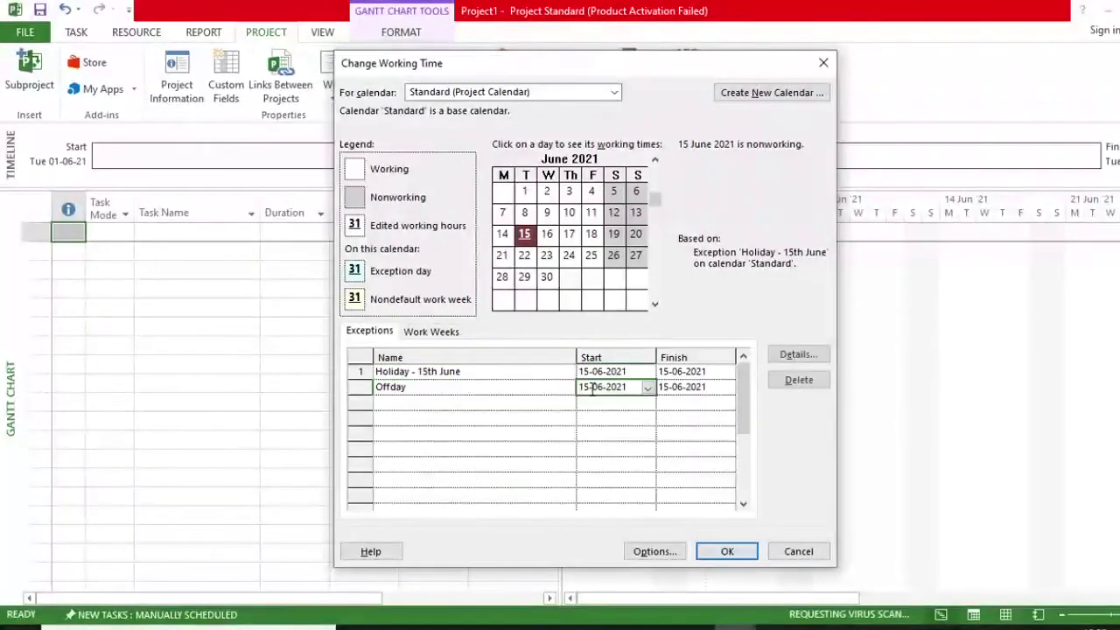
{"action": "left_click", "coordinate": [648, 388]}
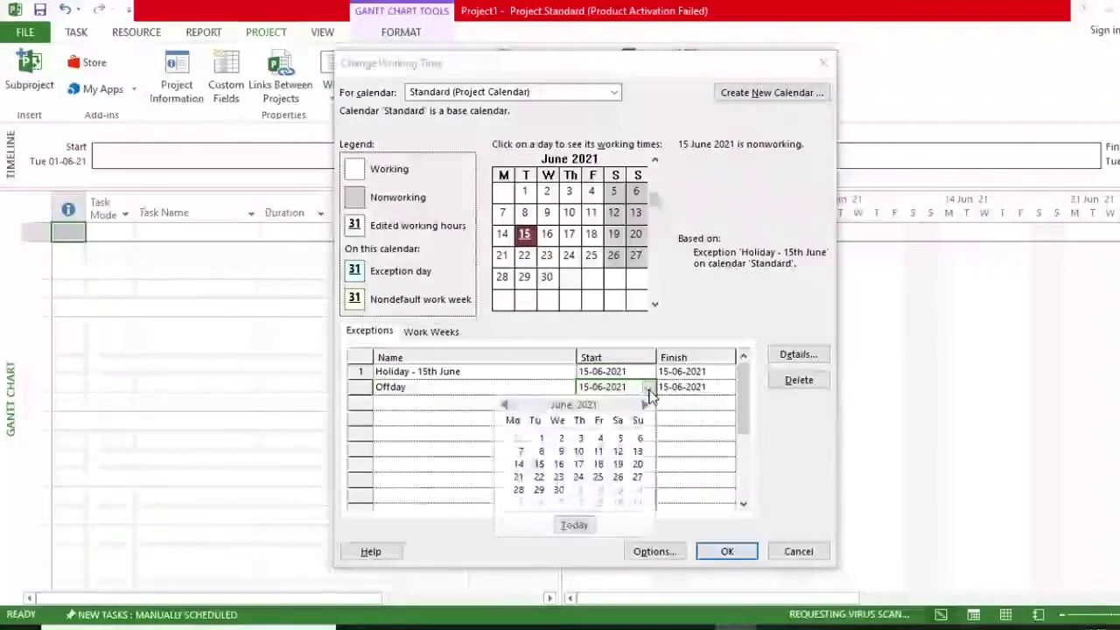
{"action": "left_click", "coordinate": [601, 489]}
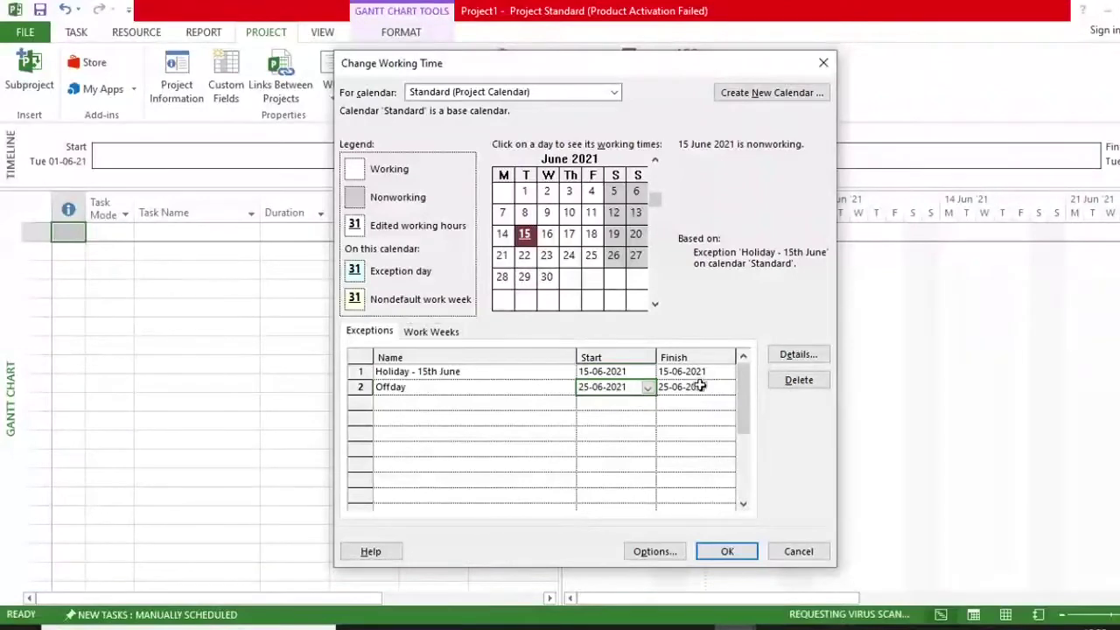
Step: Set the finish date of the Offday exception to 28-06-2021
{"action": "left_click", "coordinate": [701, 386]}
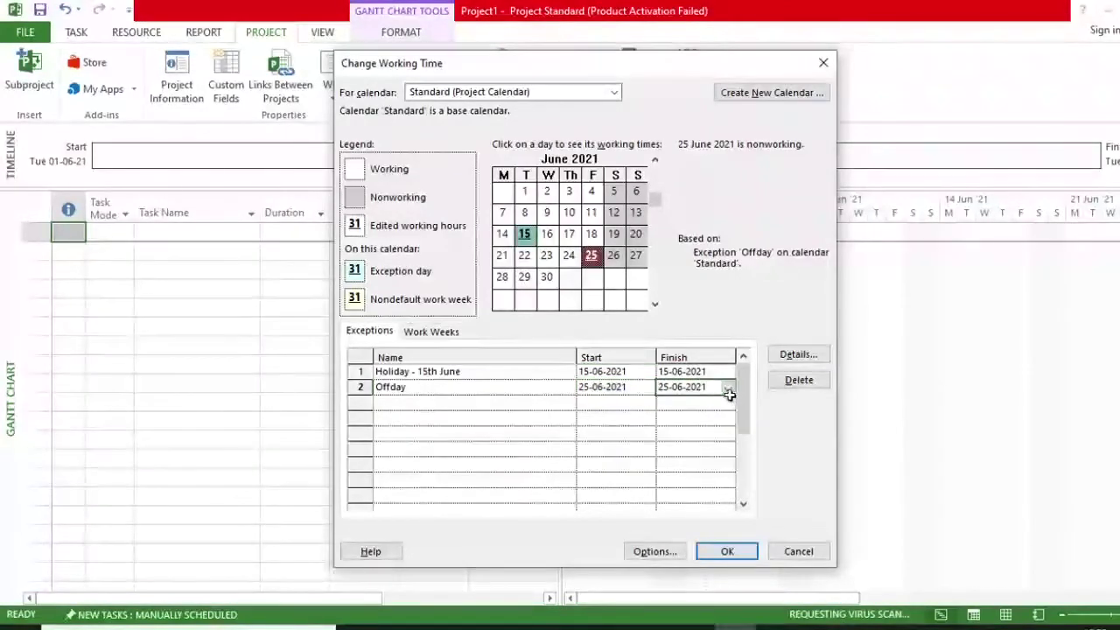
{"action": "left_click", "coordinate": [728, 389]}
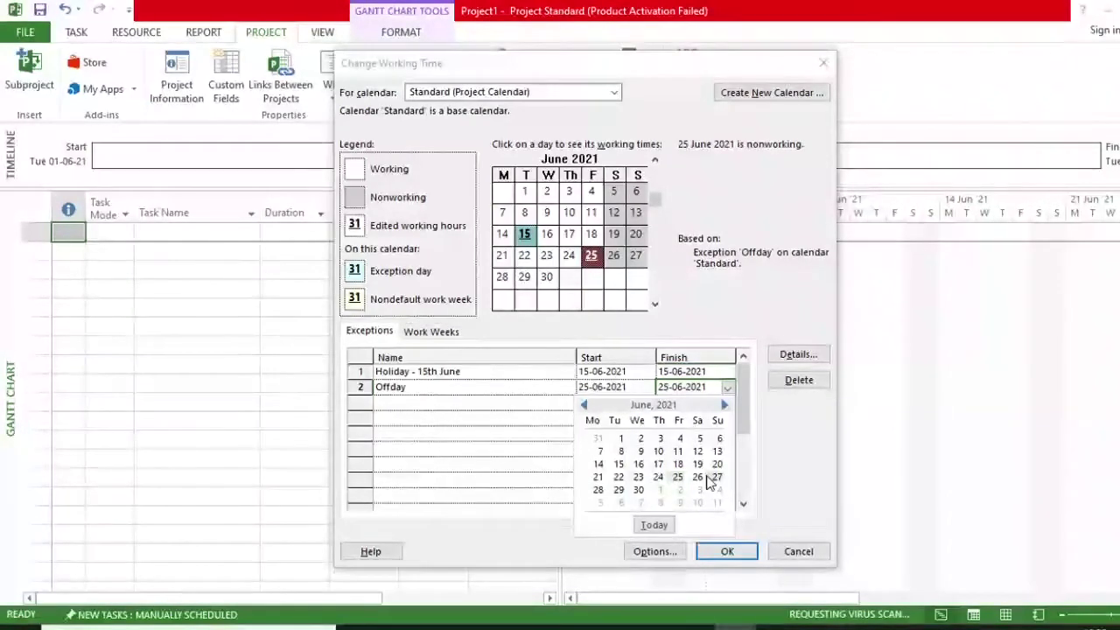
{"action": "left_click", "coordinate": [599, 489]}
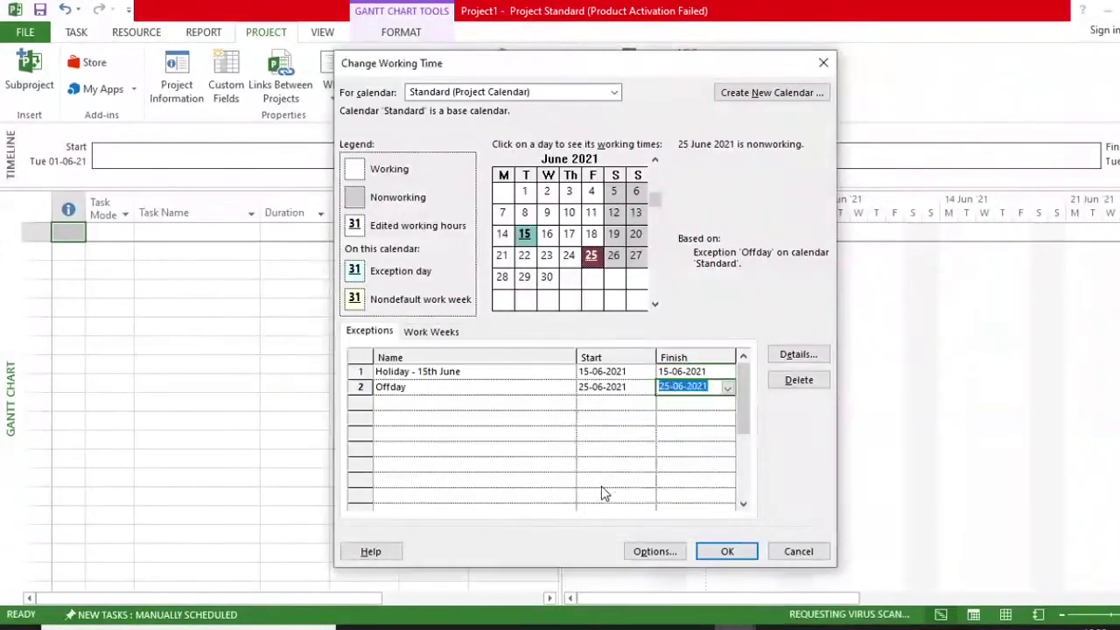
{"action": "left_click", "coordinate": [612, 441]}
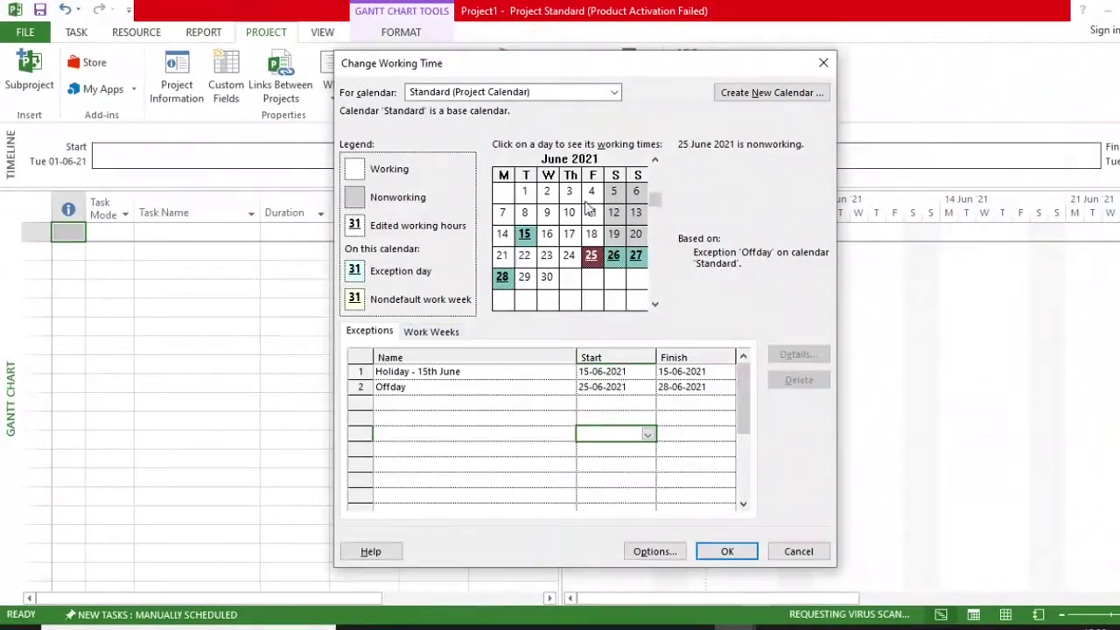
Step: Add a work week named "7 day working" starting on 01-06-2021 and open its finish date choices
{"action": "left_click", "coordinate": [433, 334]}
{"action": "left_click", "coordinate": [518, 390]}
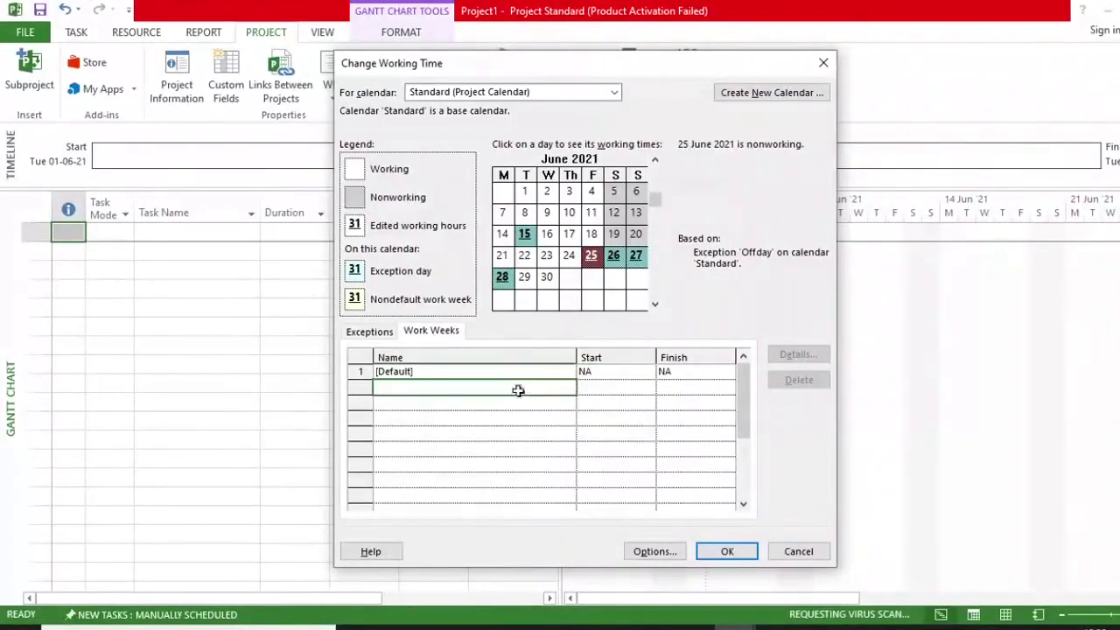
{"action": "type", "text": "7"}
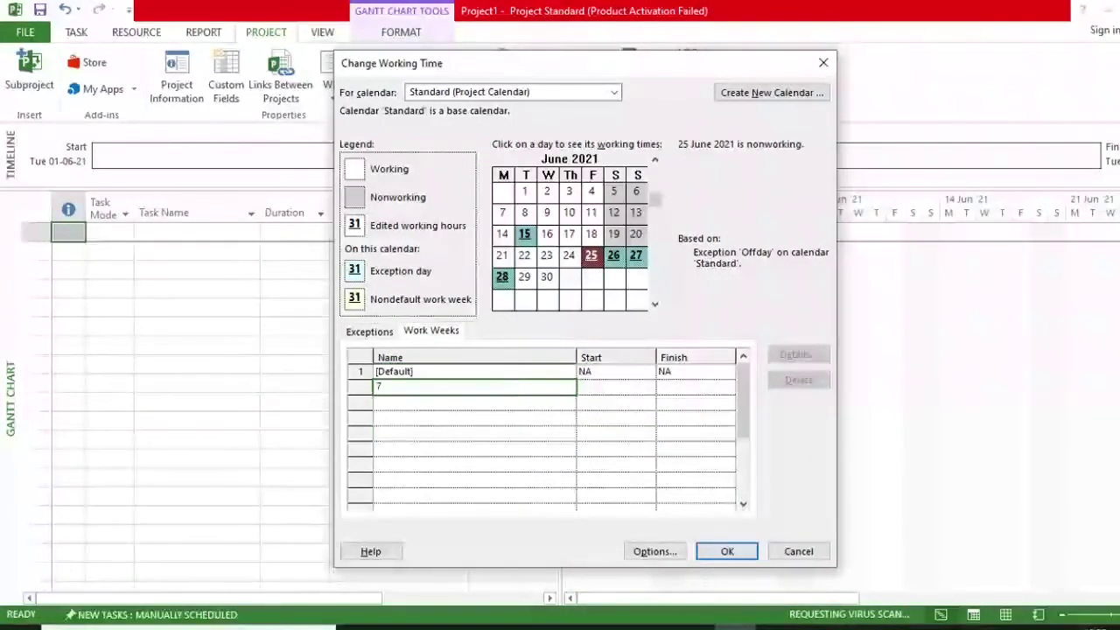
{"action": "type", "text": " day wor"}
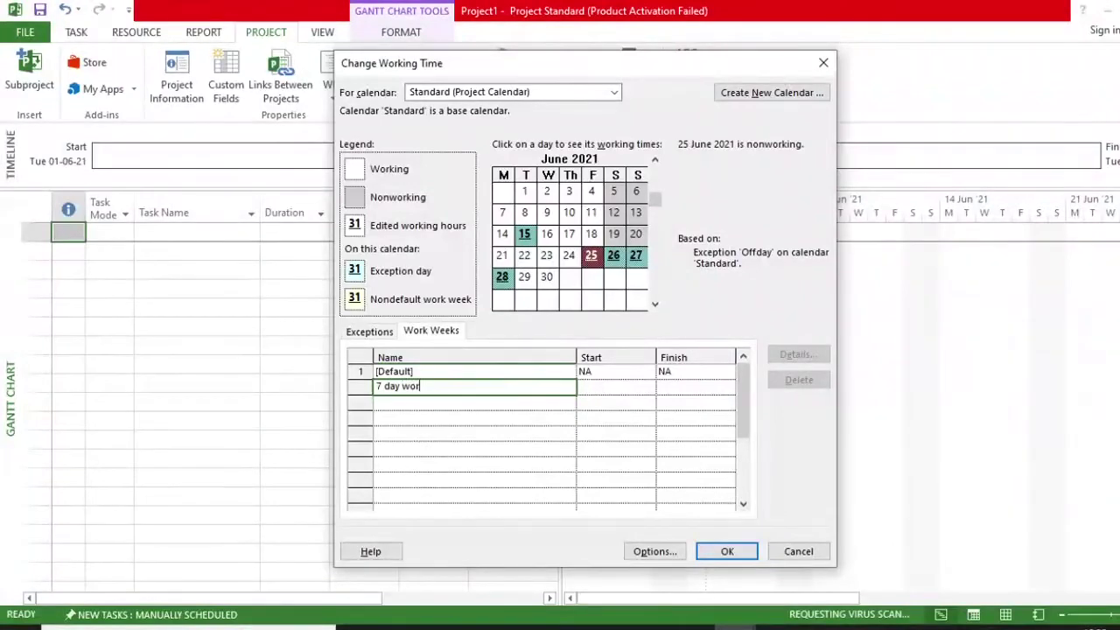
{"action": "type", "text": "king"}
{"action": "left_click", "coordinate": [635, 390]}
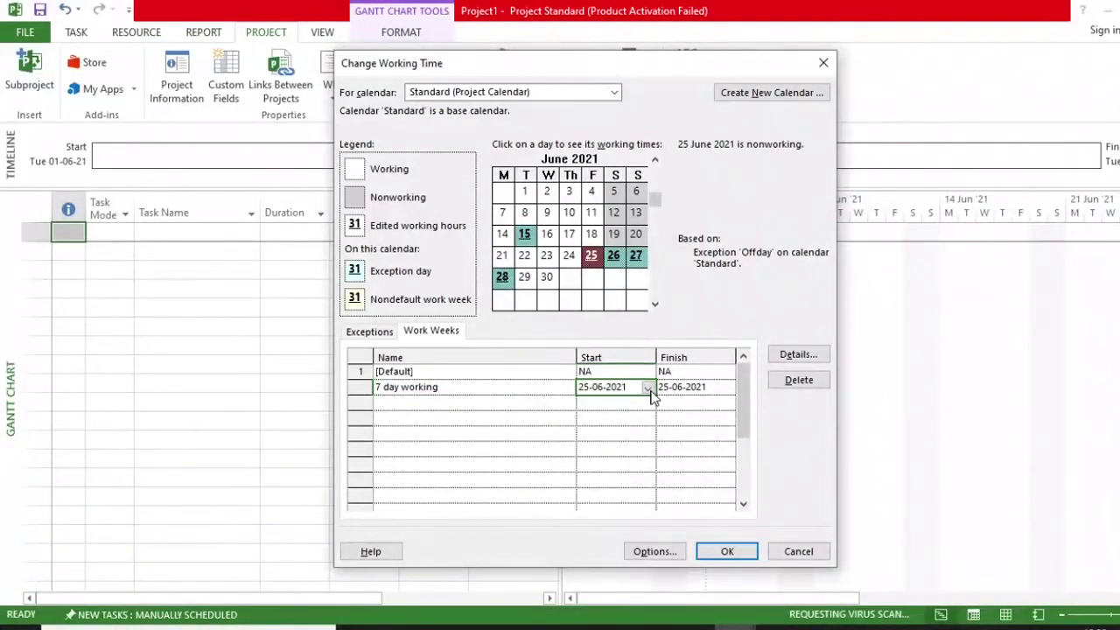
{"action": "left_click", "coordinate": [649, 390]}
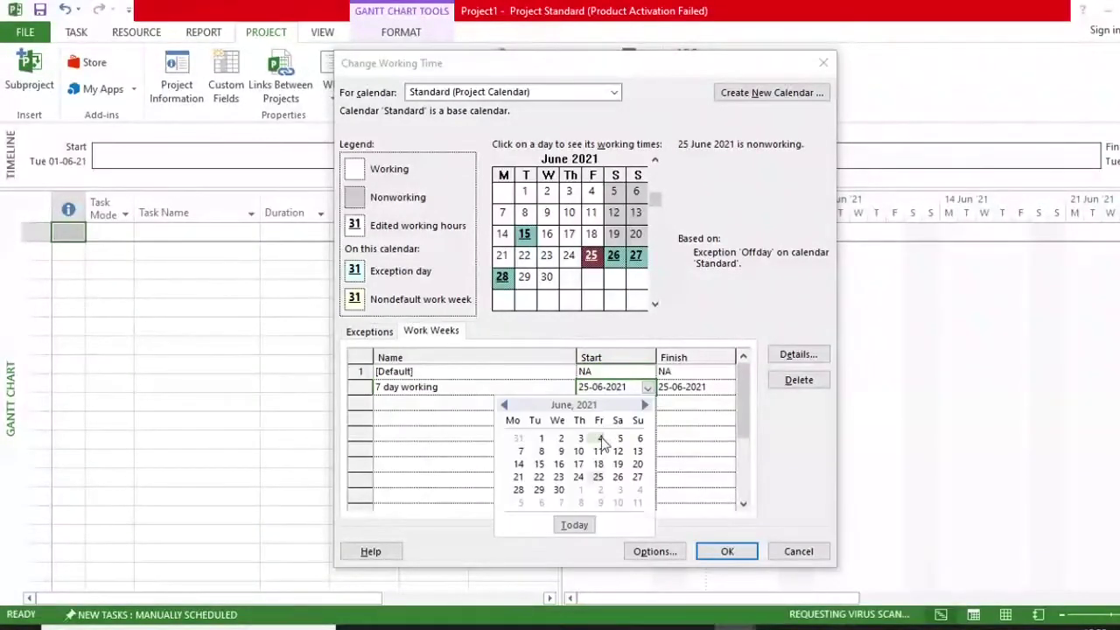
{"action": "left_click", "coordinate": [541, 438]}
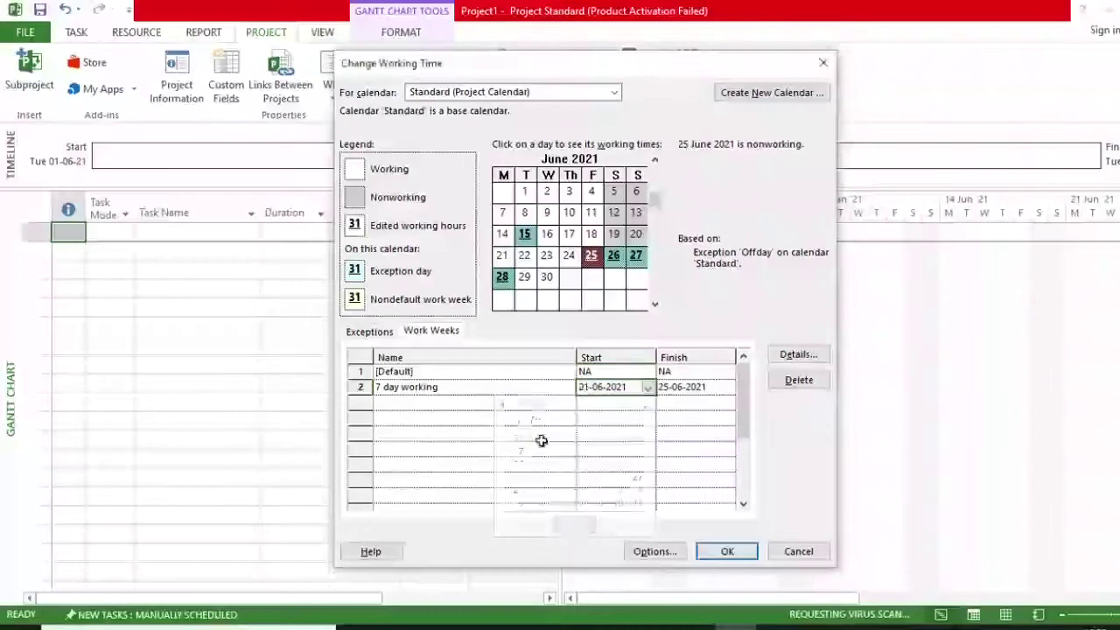
{"action": "left_click", "coordinate": [697, 386]}
{"action": "left_click", "coordinate": [728, 389]}
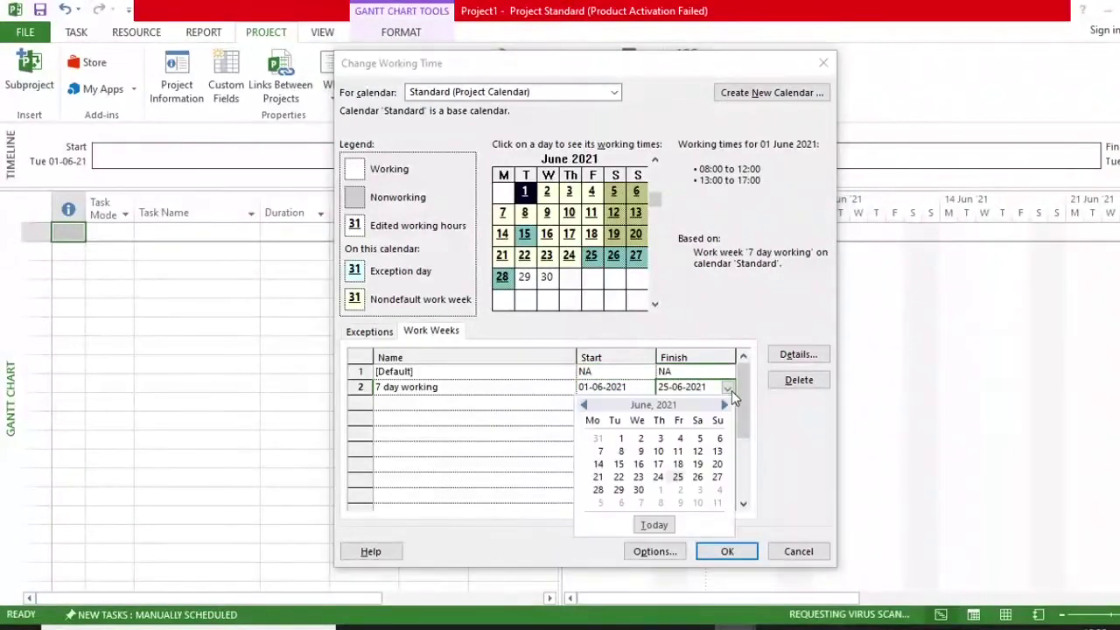
Step: In the details of the "7 day working" work week, set Saturday to use specific working times
{"action": "left_click", "coordinate": [798, 355]}
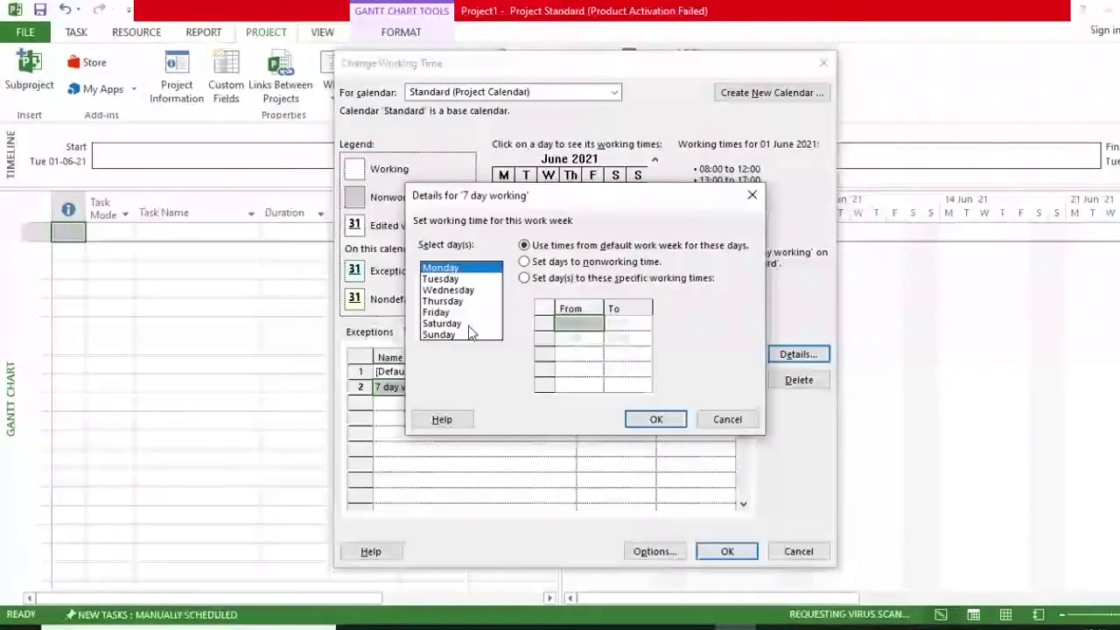
{"action": "left_click", "coordinate": [468, 324]}
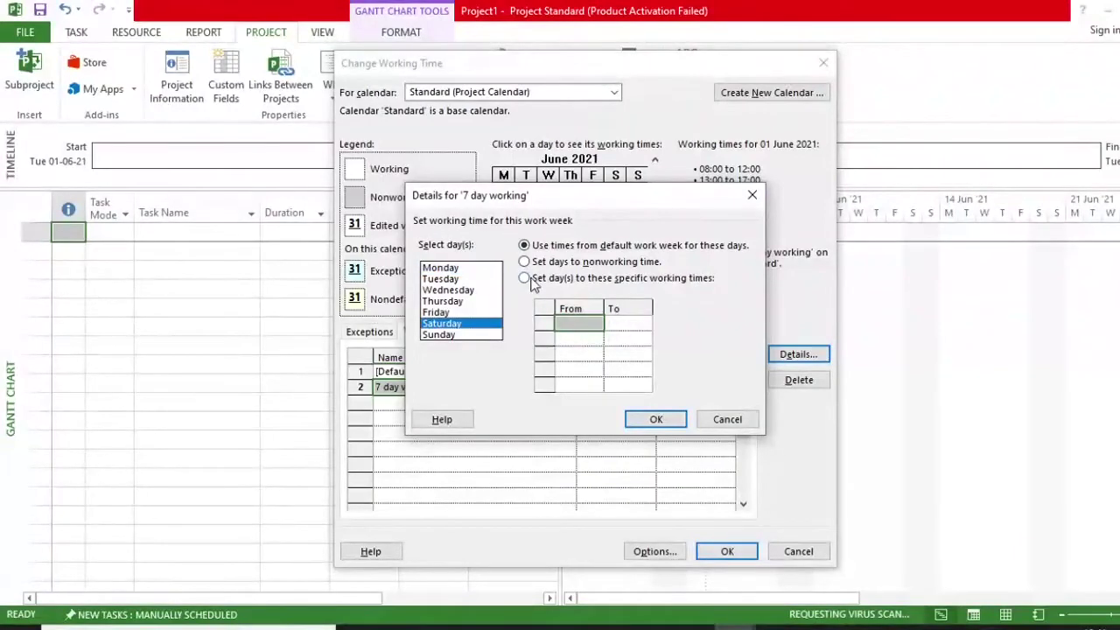
{"action": "left_click", "coordinate": [525, 278]}
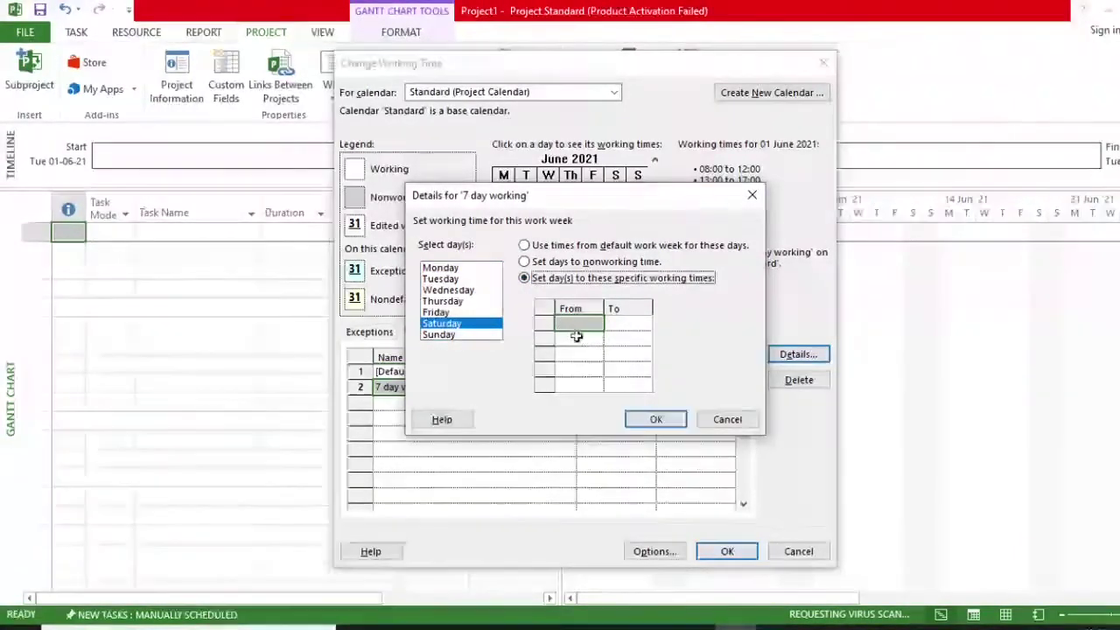
{"action": "left_click", "coordinate": [440, 267]}
{"action": "left_click", "coordinate": [441, 323]}
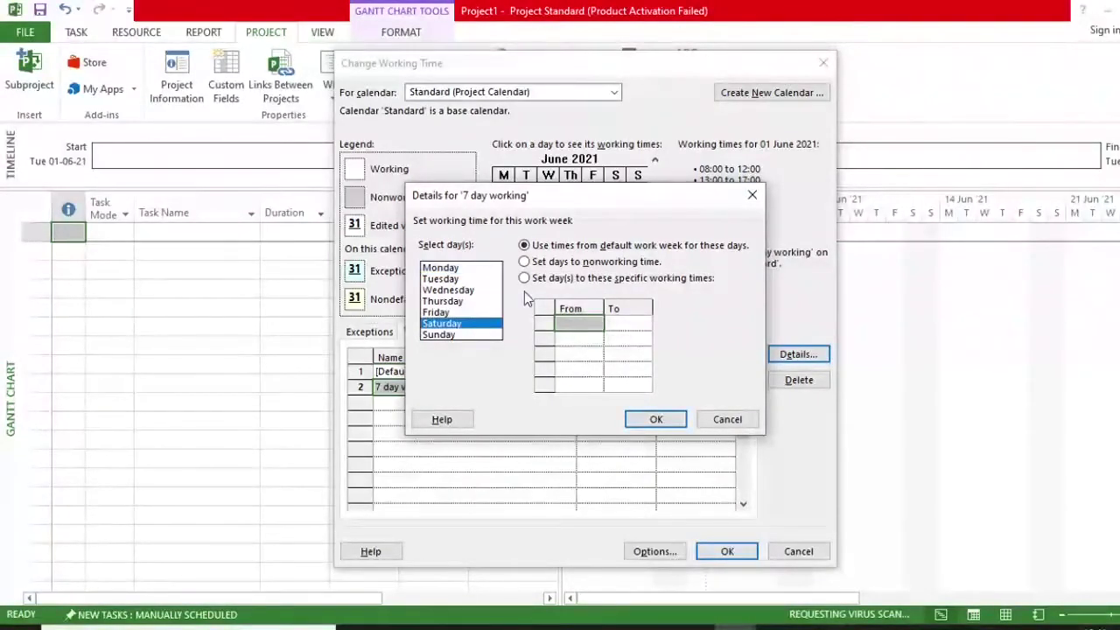
{"action": "left_click", "coordinate": [525, 278]}
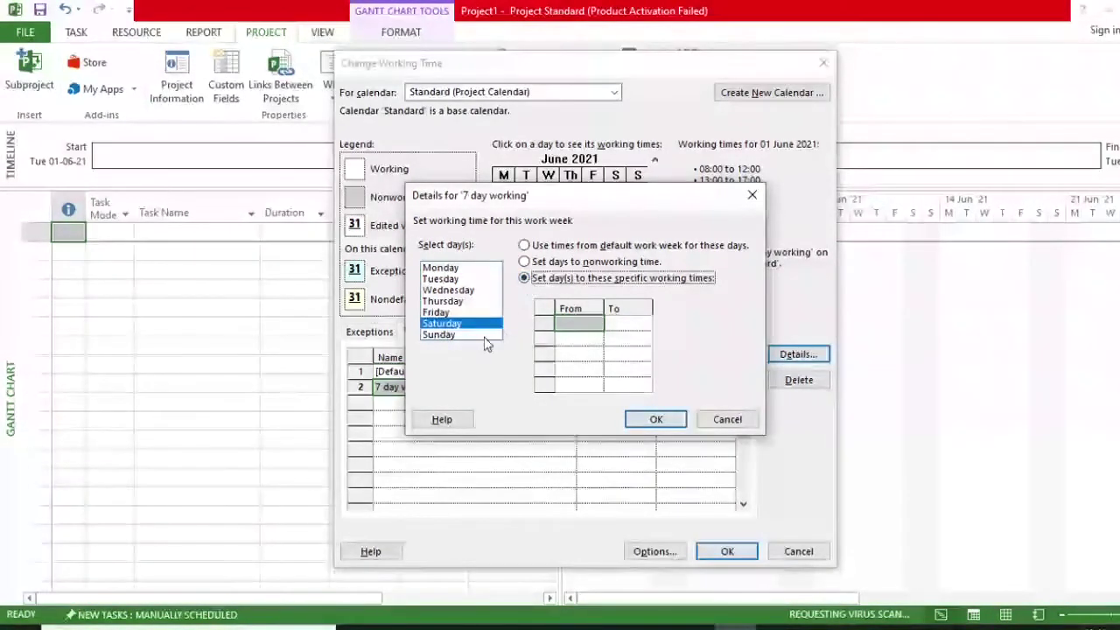
Step: Enter Saturday's working times for the "7 day working" week as 08:00 to 12:00 and 01:00 to 05:00
{"action": "left_click", "coordinate": [581, 323]}
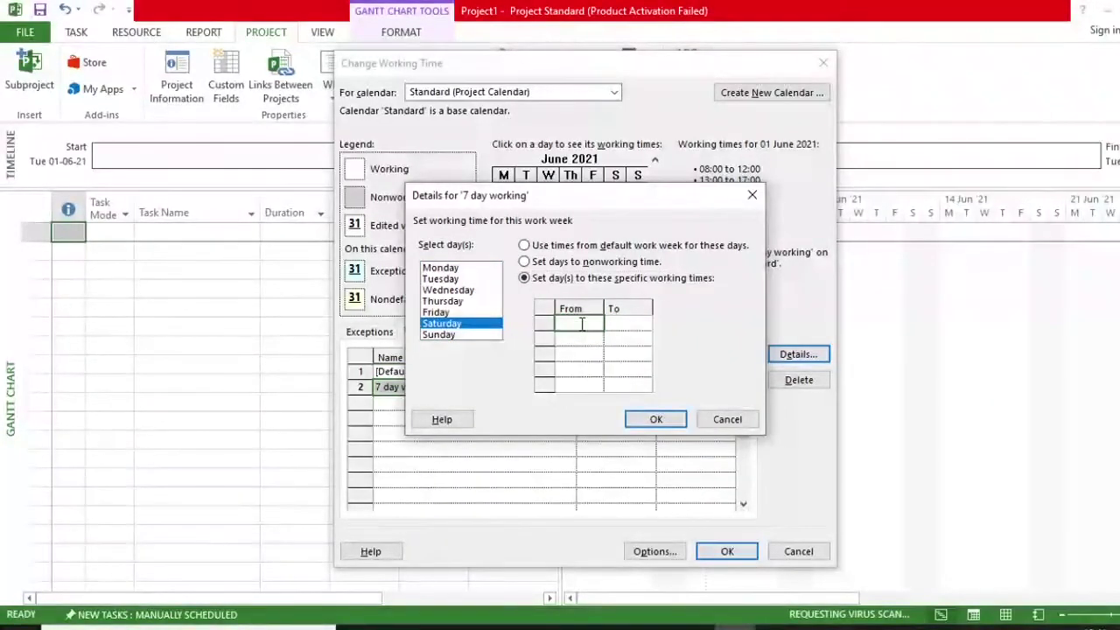
{"action": "type", "text": "8"}
{"action": "key", "text": "Return"}
{"action": "left_click", "coordinate": [624, 323]}
{"action": "key", "text": "Return"}
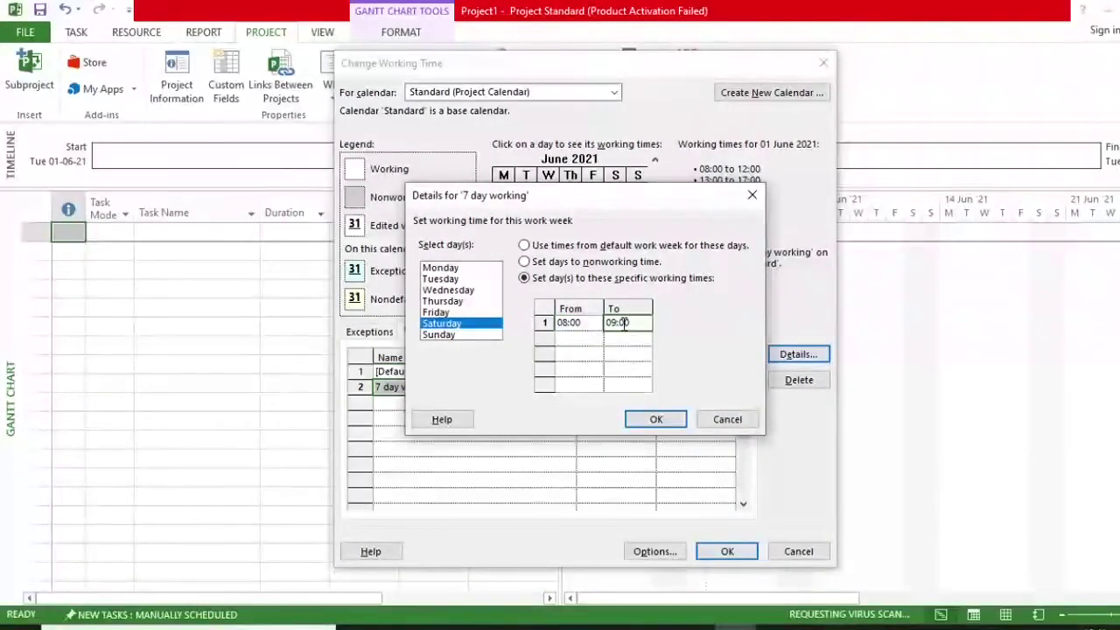
{"action": "type", "text": "12"}
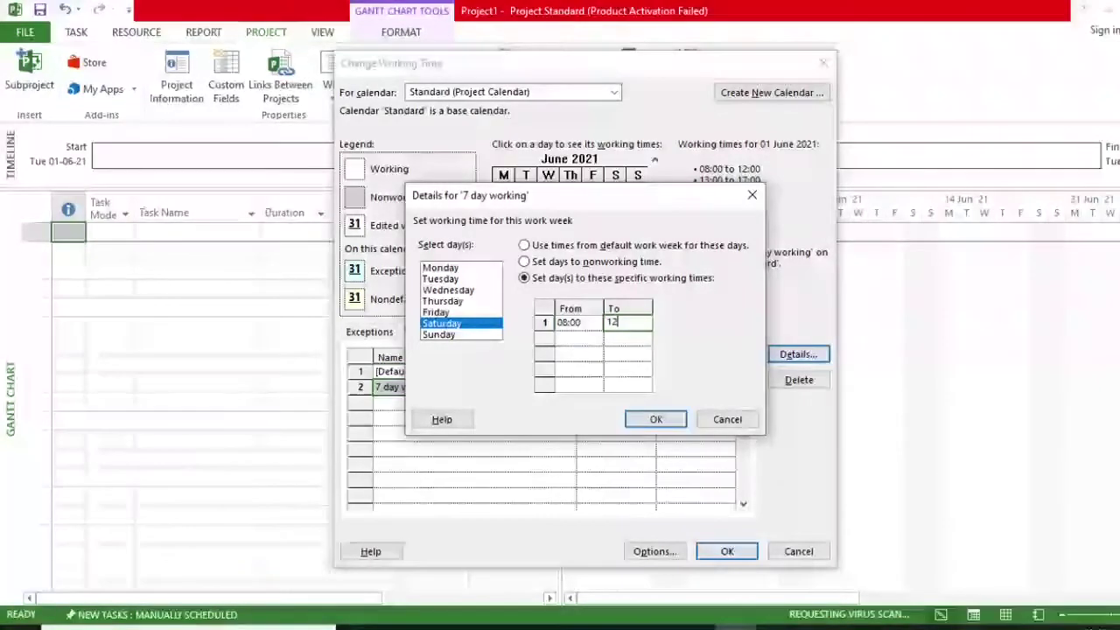
{"action": "left_click", "coordinate": [577, 338]}
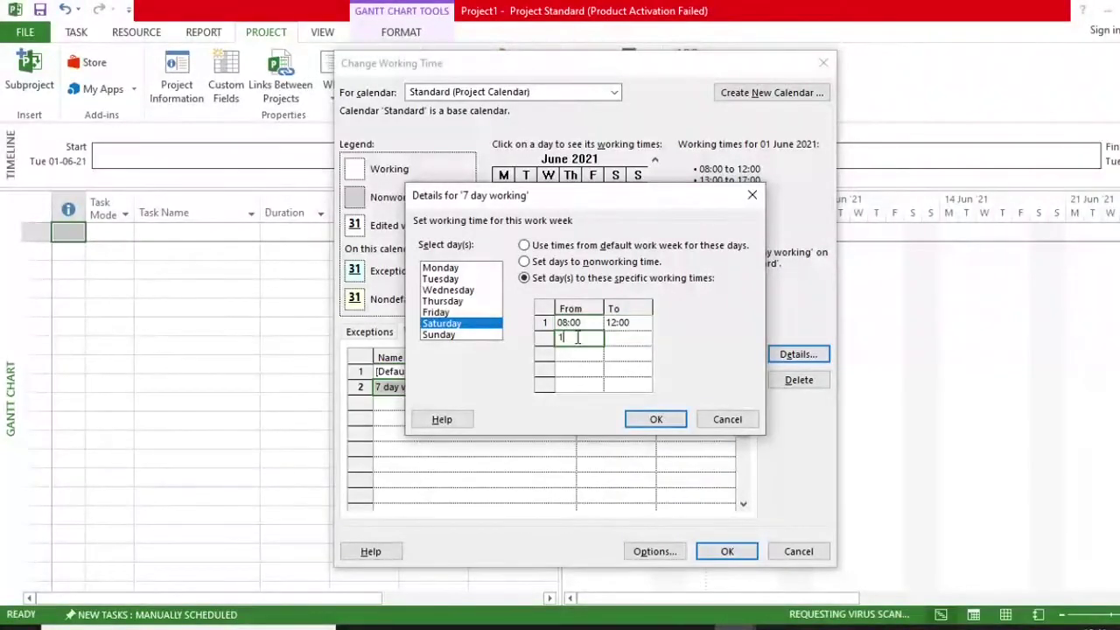
{"action": "type", "text": "1"}
{"action": "left_click", "coordinate": [610, 338]}
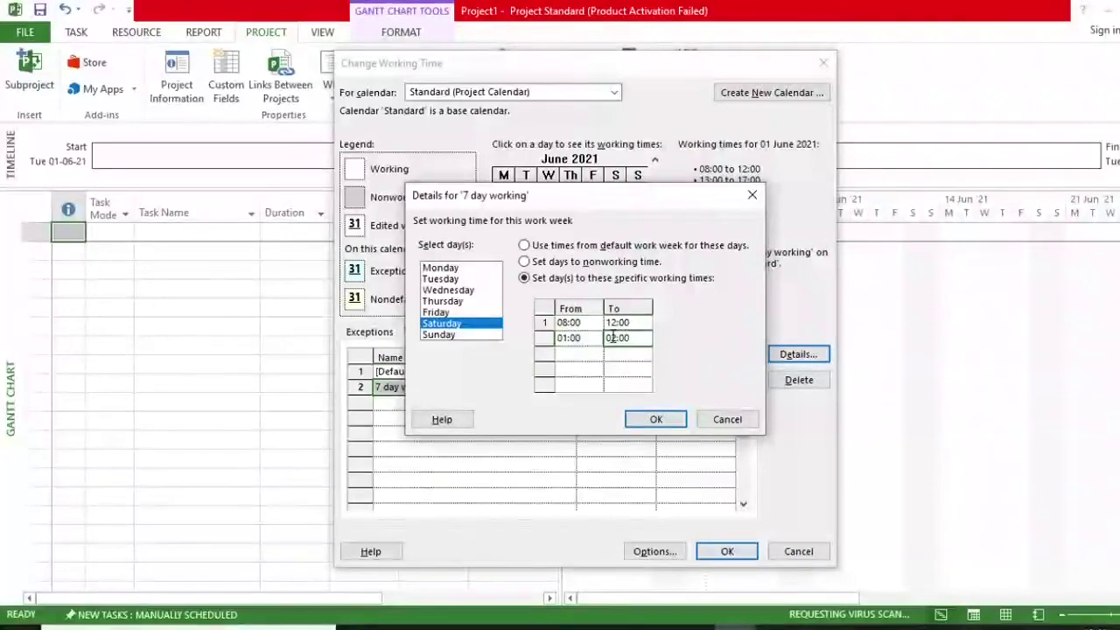
{"action": "type", "text": "5"}
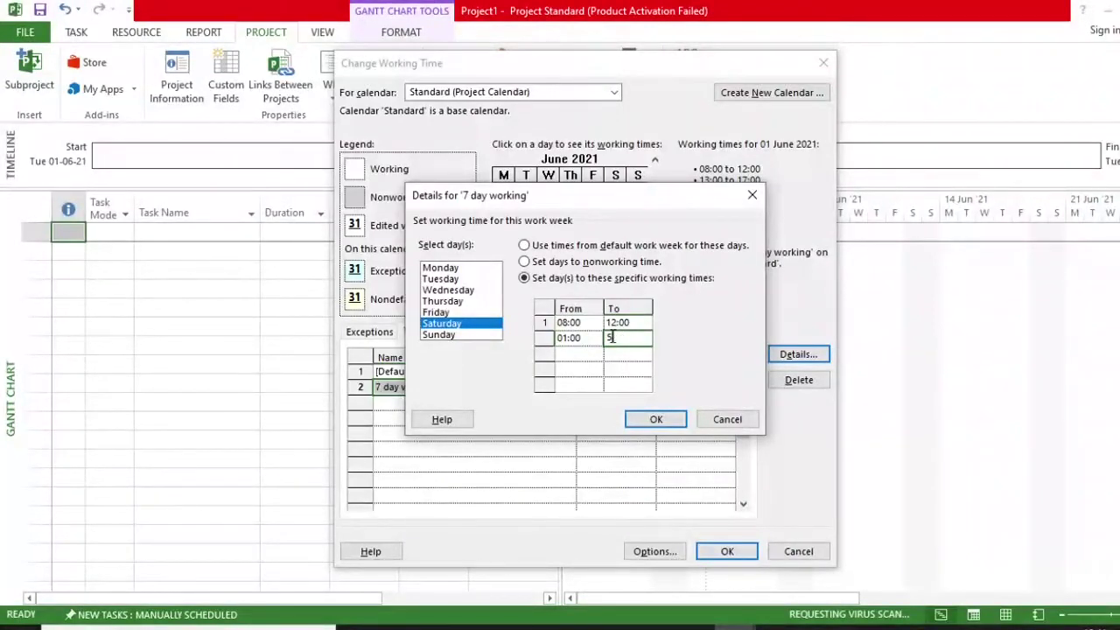
{"action": "left_click", "coordinate": [590, 355]}
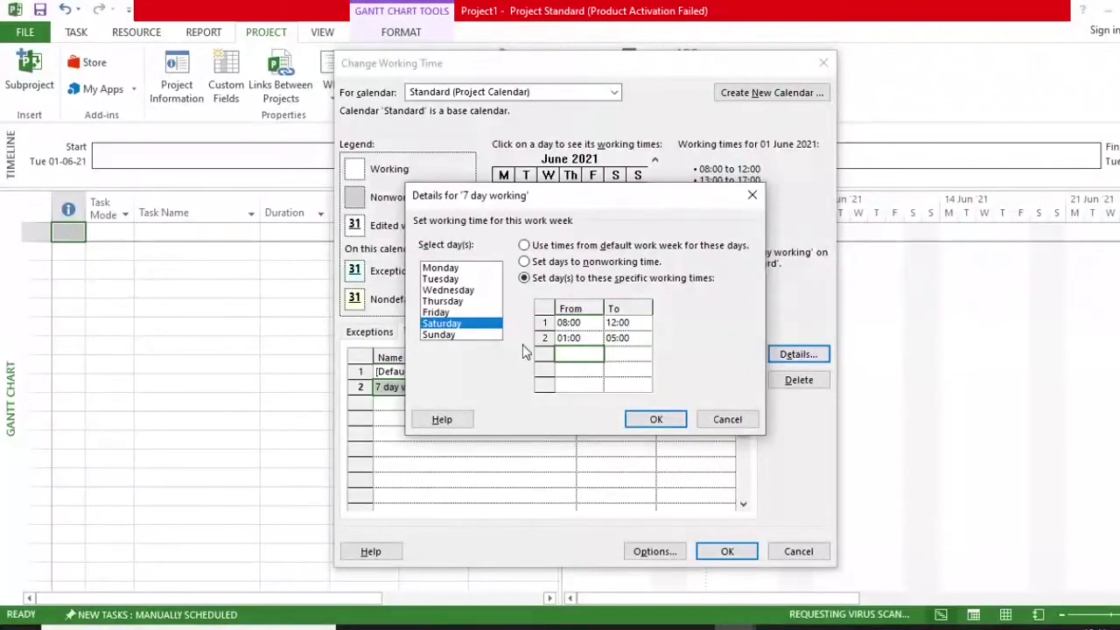
Step: Set Sunday to specific working times, with a first shift from 08:00 to 13:00
{"action": "left_click", "coordinate": [487, 335]}
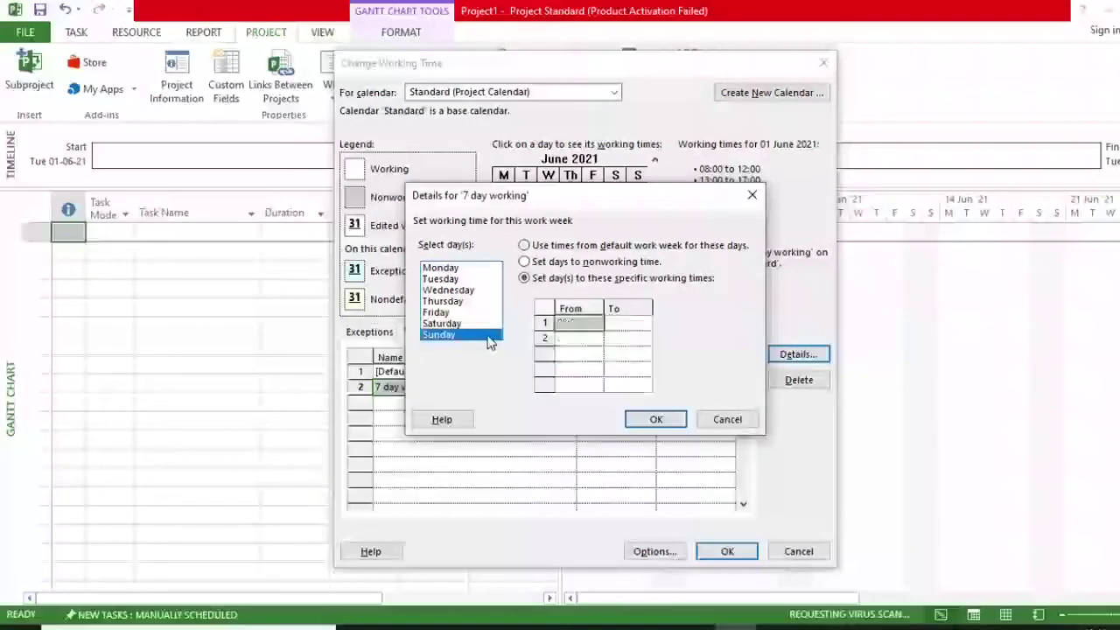
{"action": "left_click", "coordinate": [524, 278]}
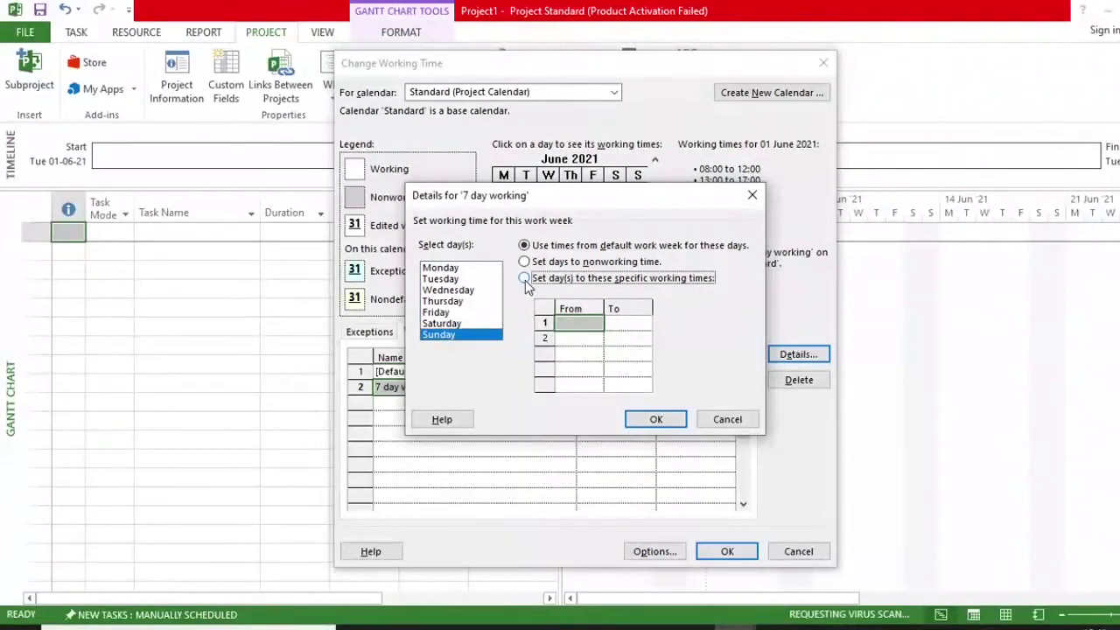
{"action": "left_click", "coordinate": [587, 322]}
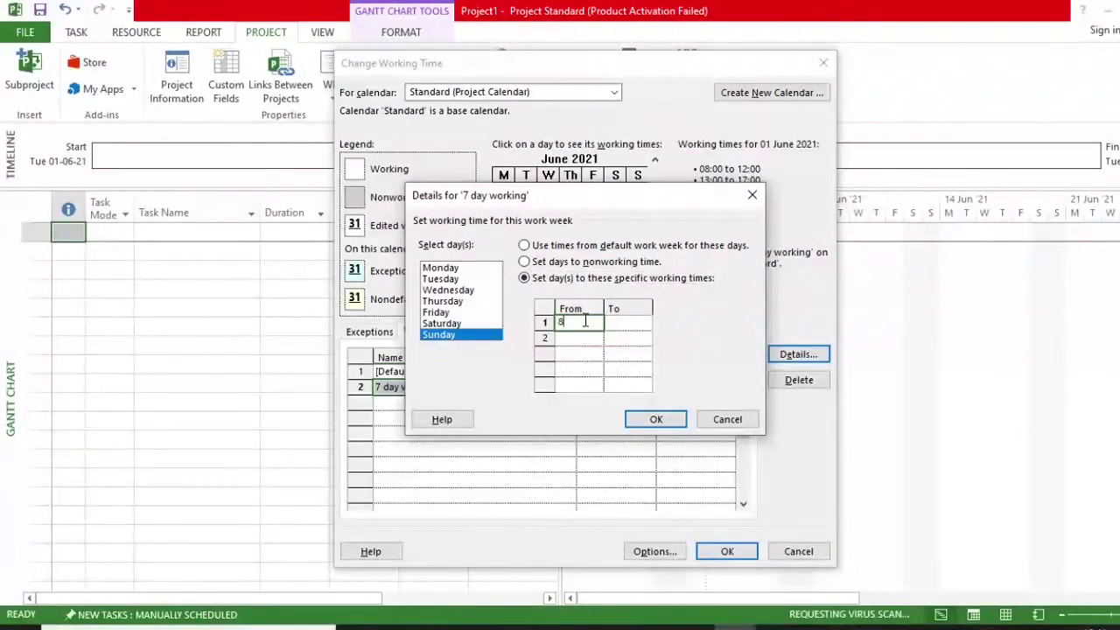
{"action": "type", "text": "8"}
{"action": "key", "text": "Return"}
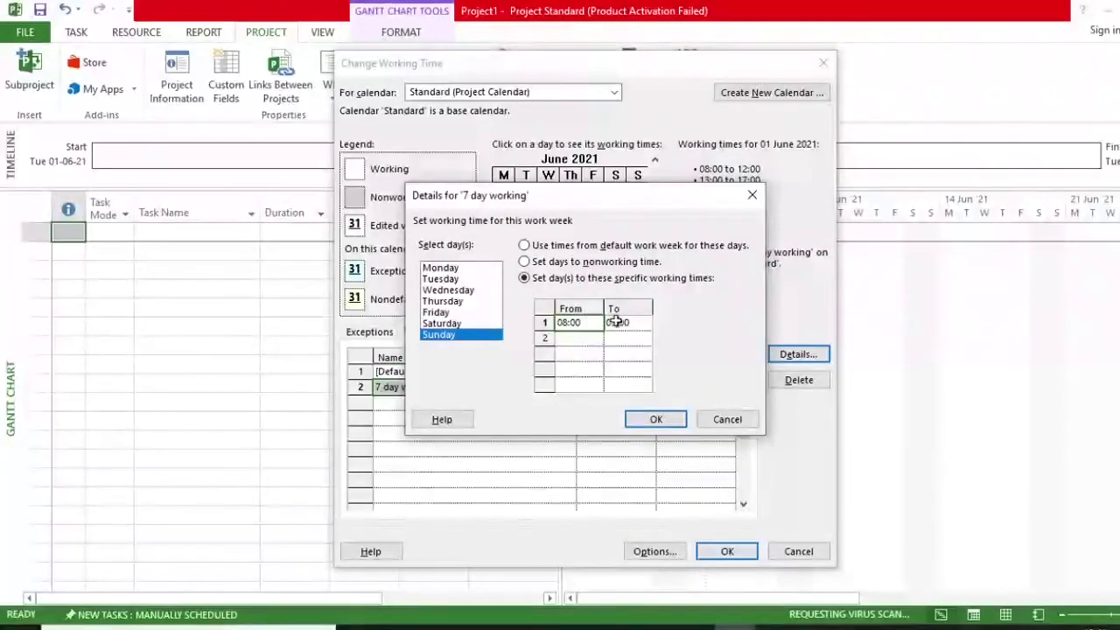
{"action": "left_click", "coordinate": [619, 323]}
{"action": "type", "text": "13"}
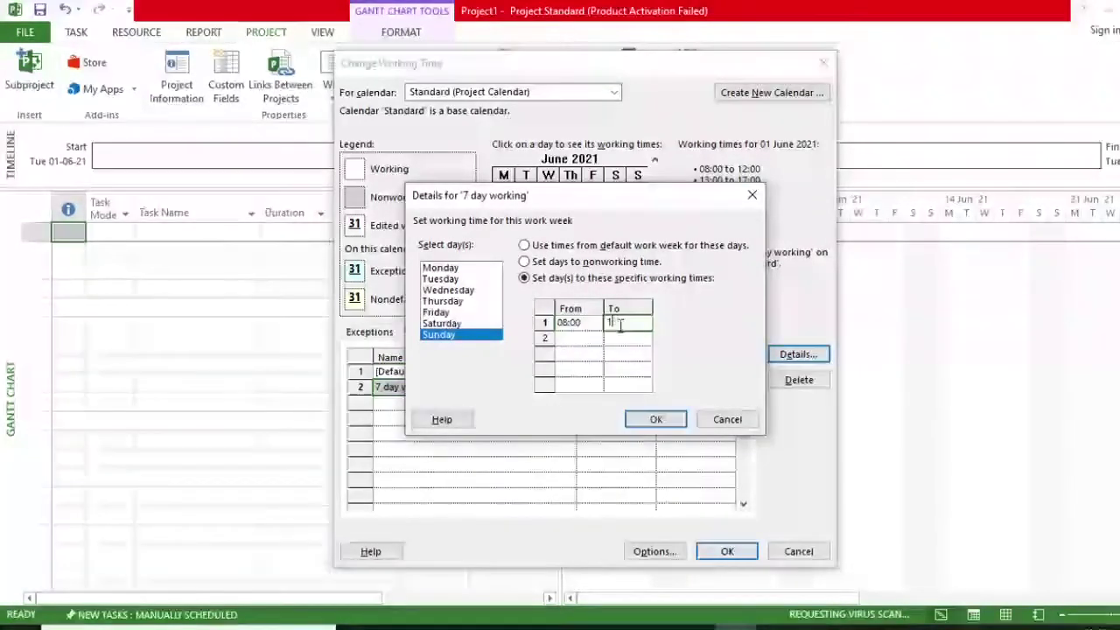
Step: Add a second Sunday shift from 14:00 to 18:00 and accept the work week details and calendar changes
{"action": "left_click", "coordinate": [587, 339]}
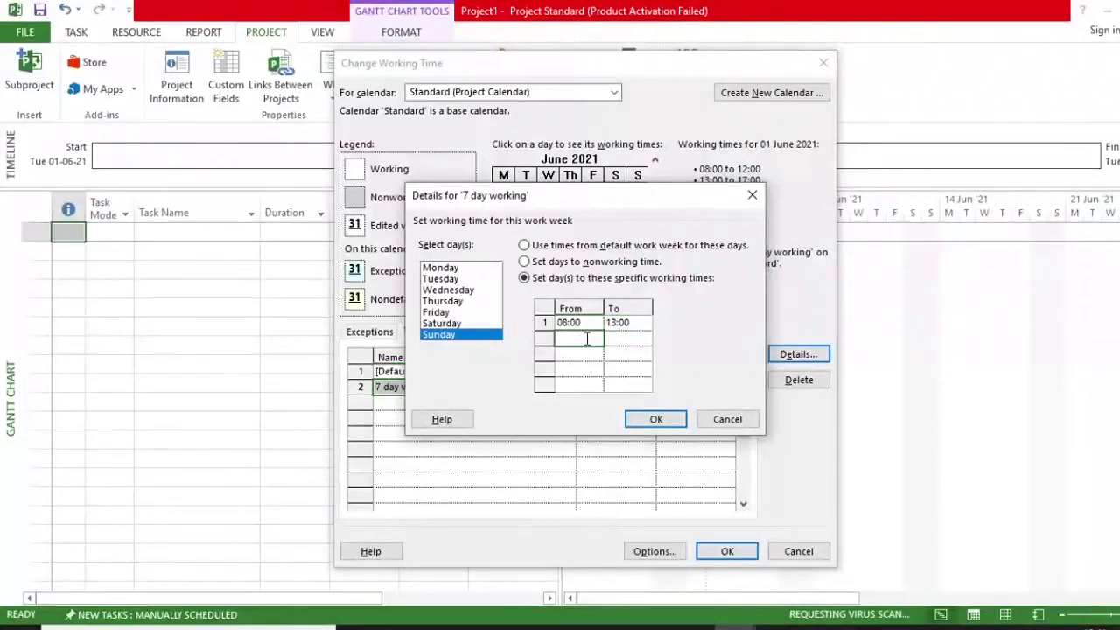
{"action": "type", "text": "14"}
{"action": "left_click", "coordinate": [621, 339]}
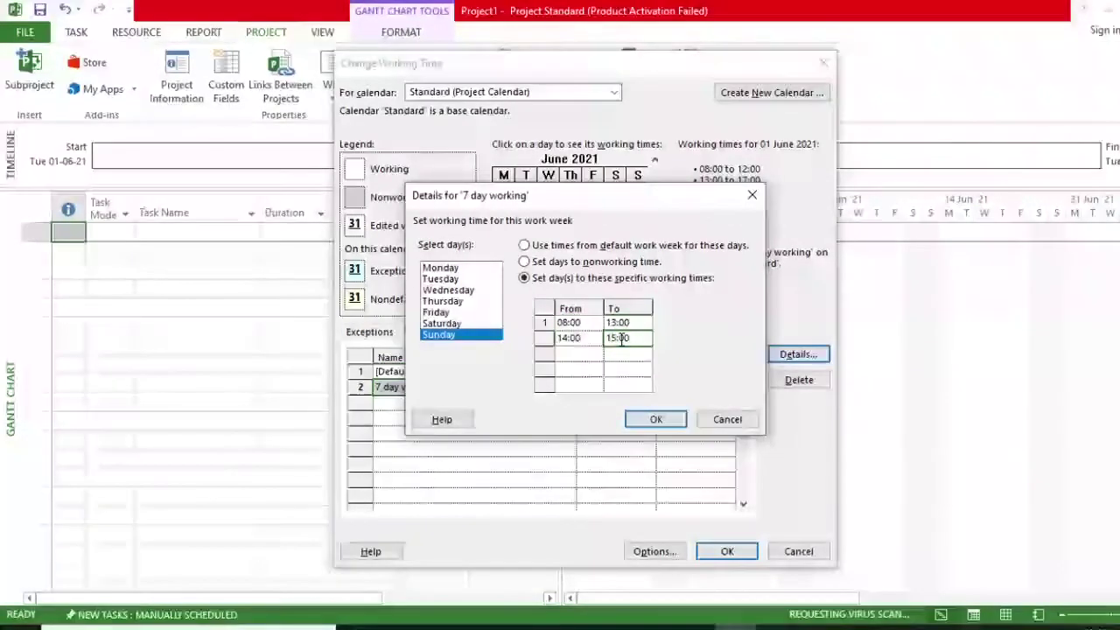
{"action": "type", "text": "18"}
{"action": "left_click", "coordinate": [595, 357]}
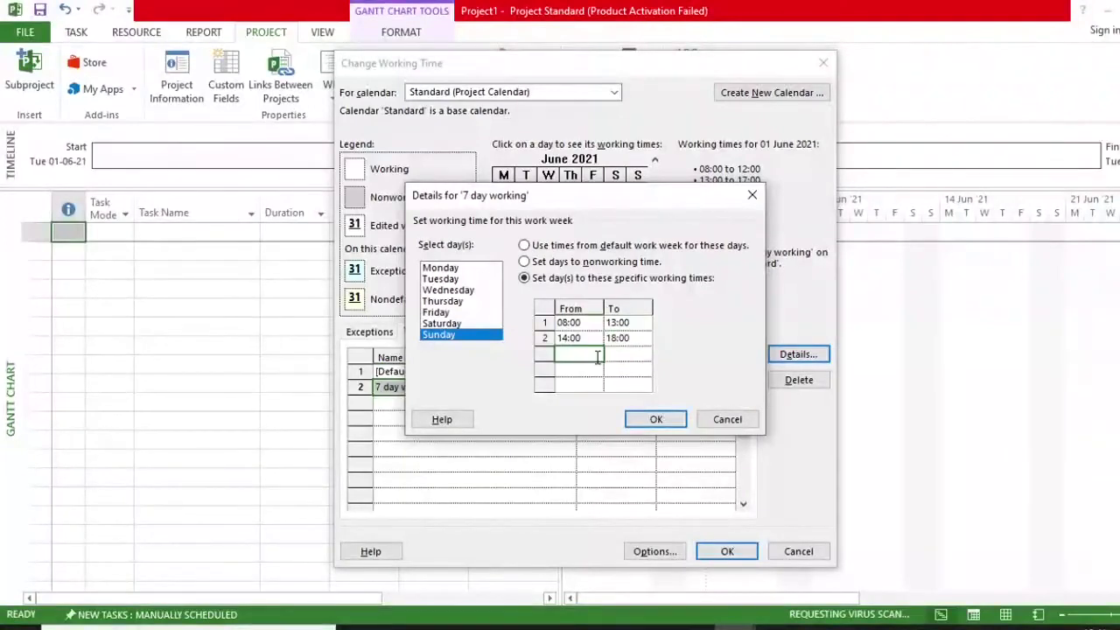
{"action": "left_click", "coordinate": [656, 419]}
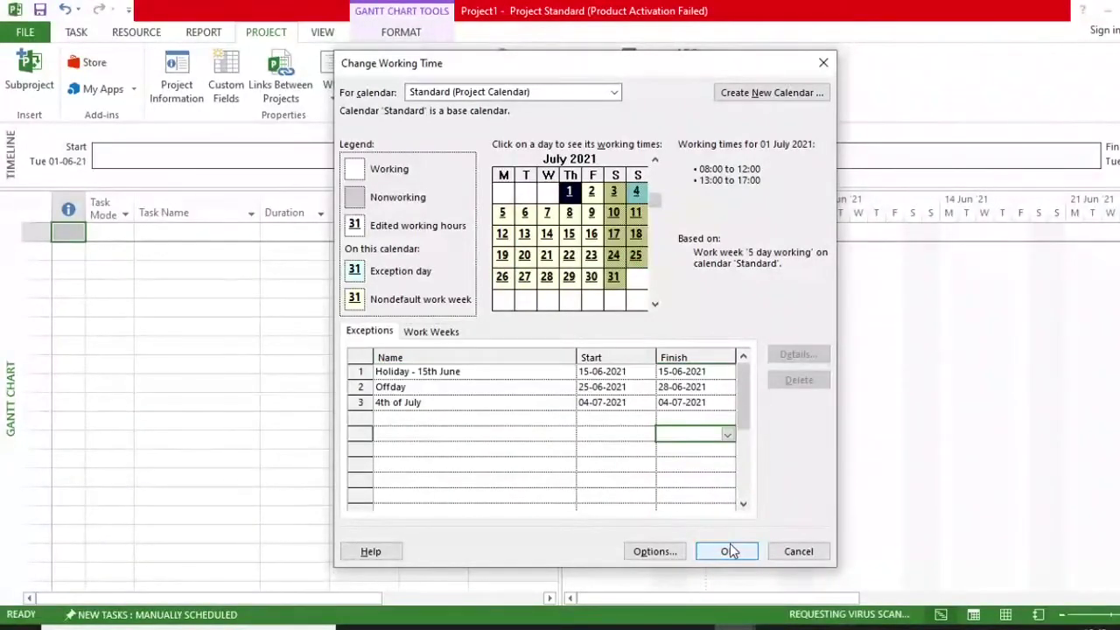
{"action": "left_click", "coordinate": [728, 551]}
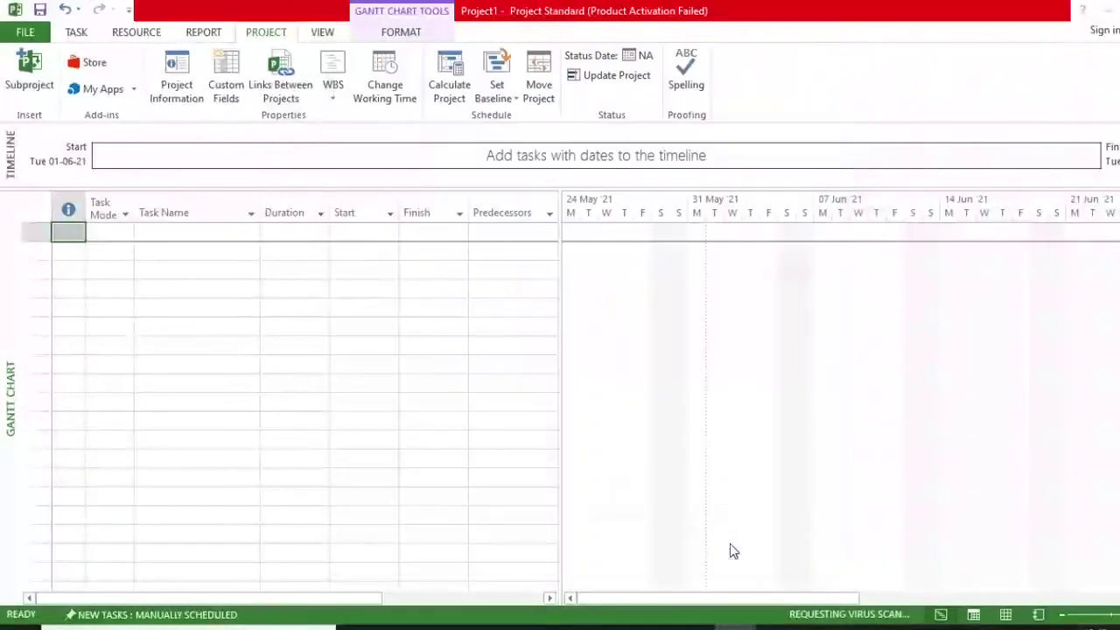
Step: Enter "Project Start" and "Excavation" as the first two tasks in the task list
{"action": "key", "text": "Tab"}
{"action": "type", "text": "Pro"}
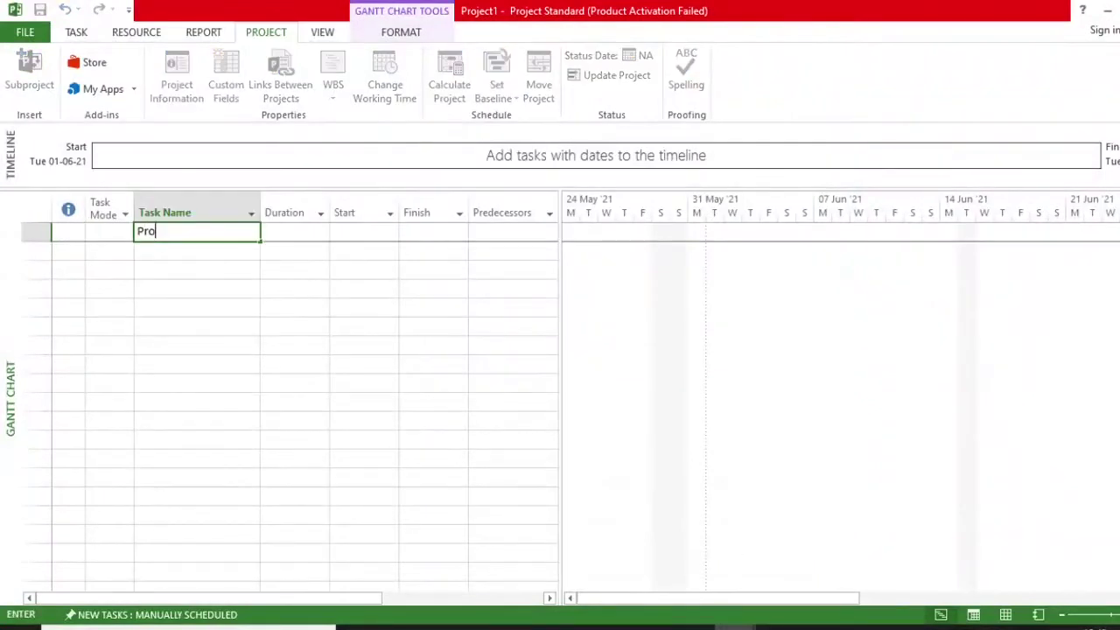
{"action": "type", "text": "ject Str"}
{"action": "type", "text": "art"}
{"action": "key", "text": "Return"}
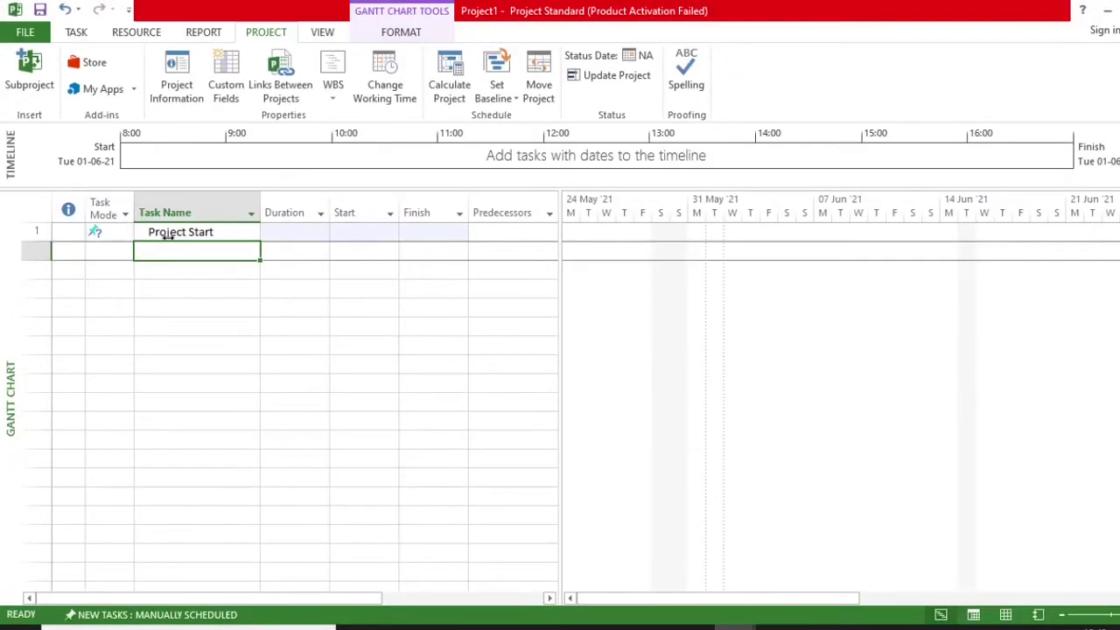
{"action": "type", "text": "Excavation"}
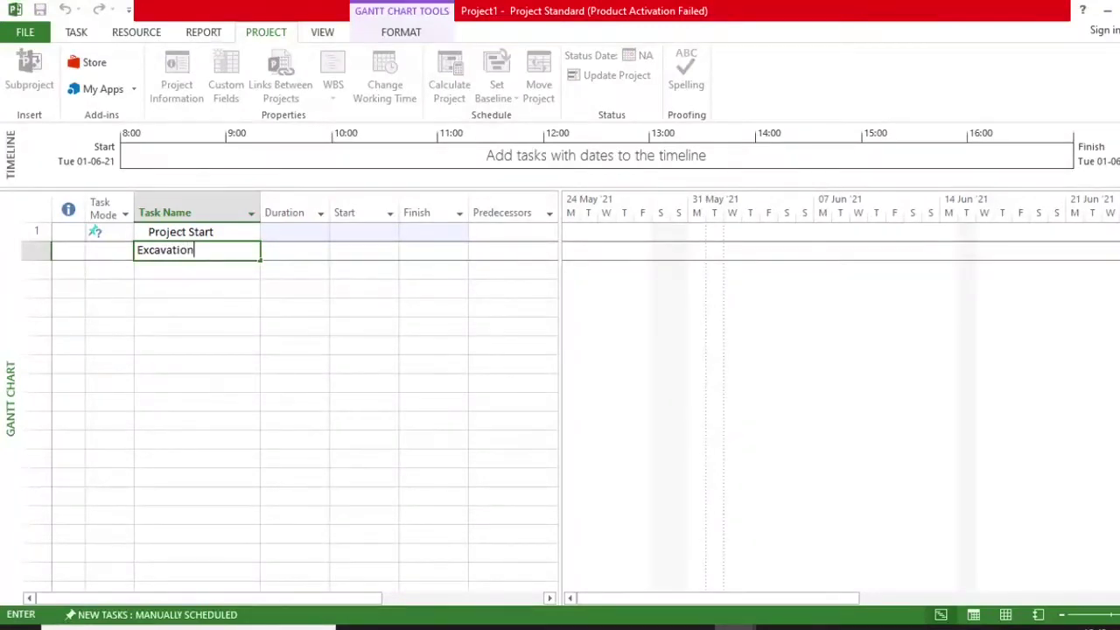
{"action": "key", "text": "Return"}
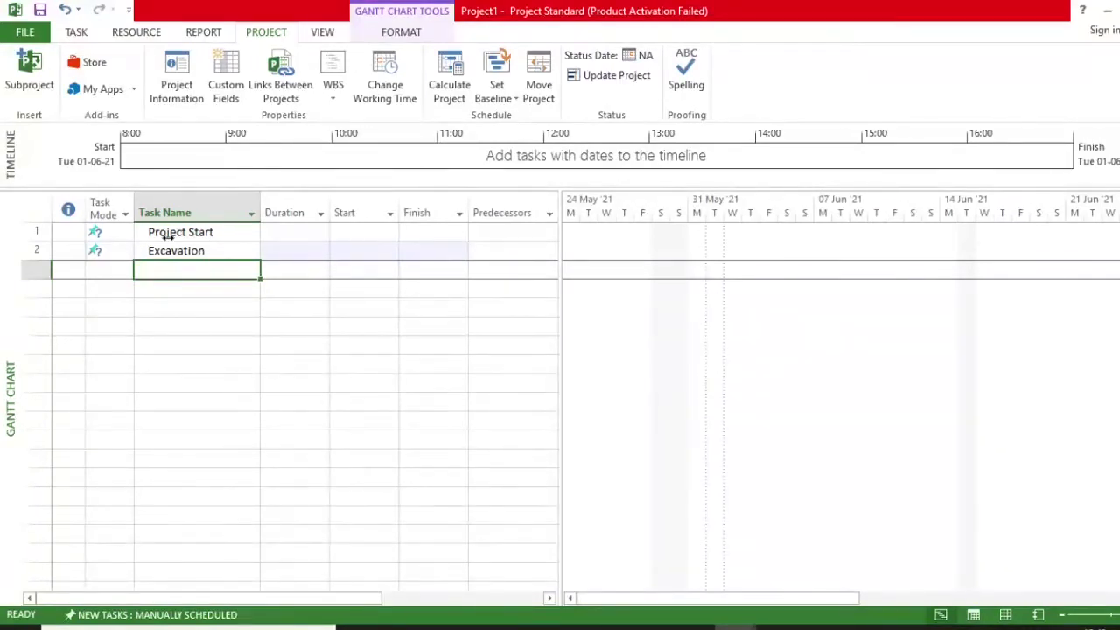
Step: Add a task named "Foundation Work" to the task list
{"action": "type", "text": "Foundati"}
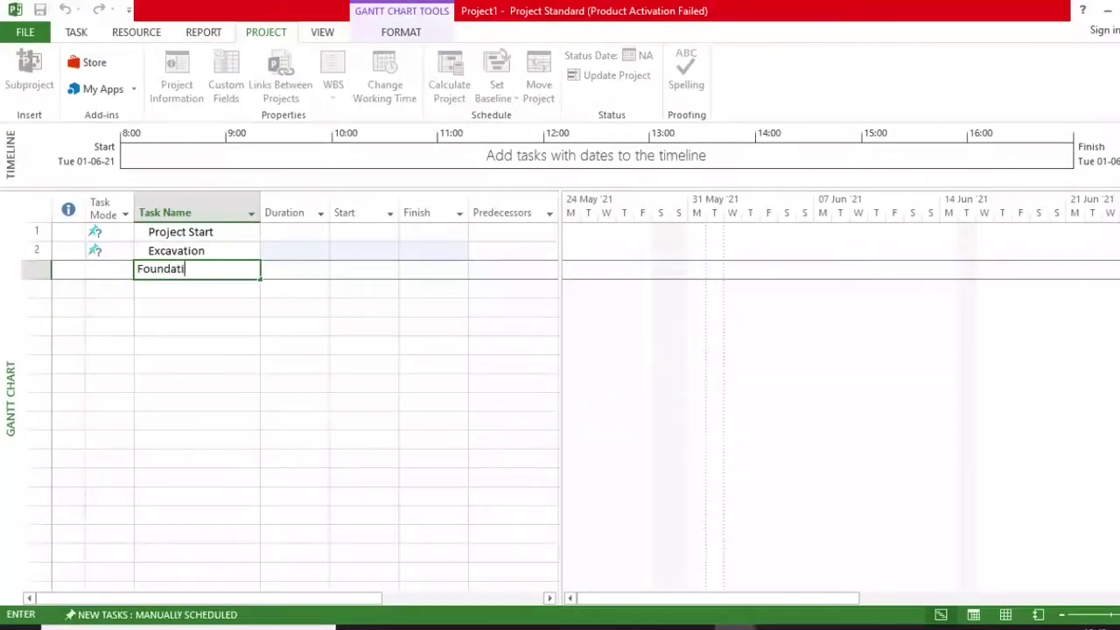
{"action": "type", "text": "on Wp"}
{"action": "key", "text": "BackSpace"}
{"action": "type", "text": "ork"}
{"action": "key", "text": "Return"}
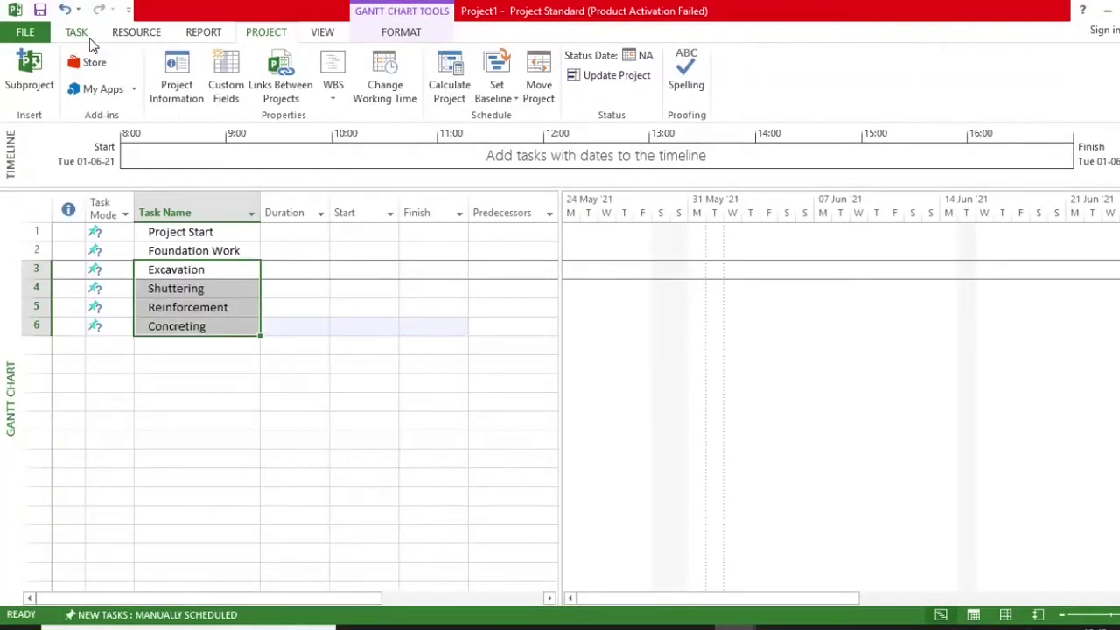
Step: Indent the tasks Excavation through Concreting as subtasks of Foundation Work
{"action": "left_click", "coordinate": [83, 37]}
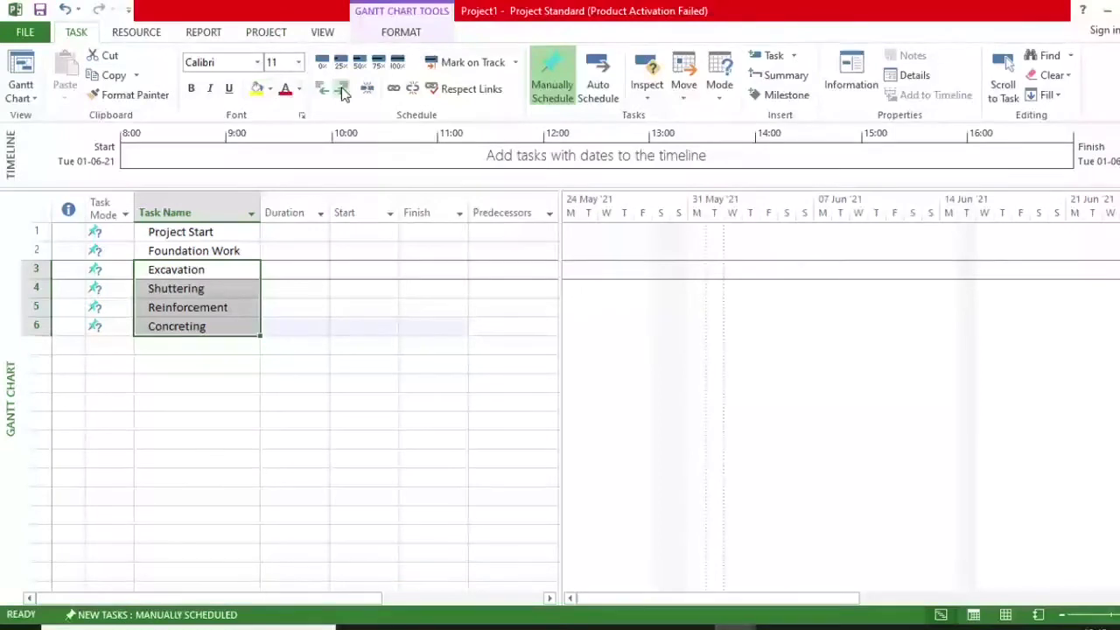
{"action": "left_click", "coordinate": [341, 88]}
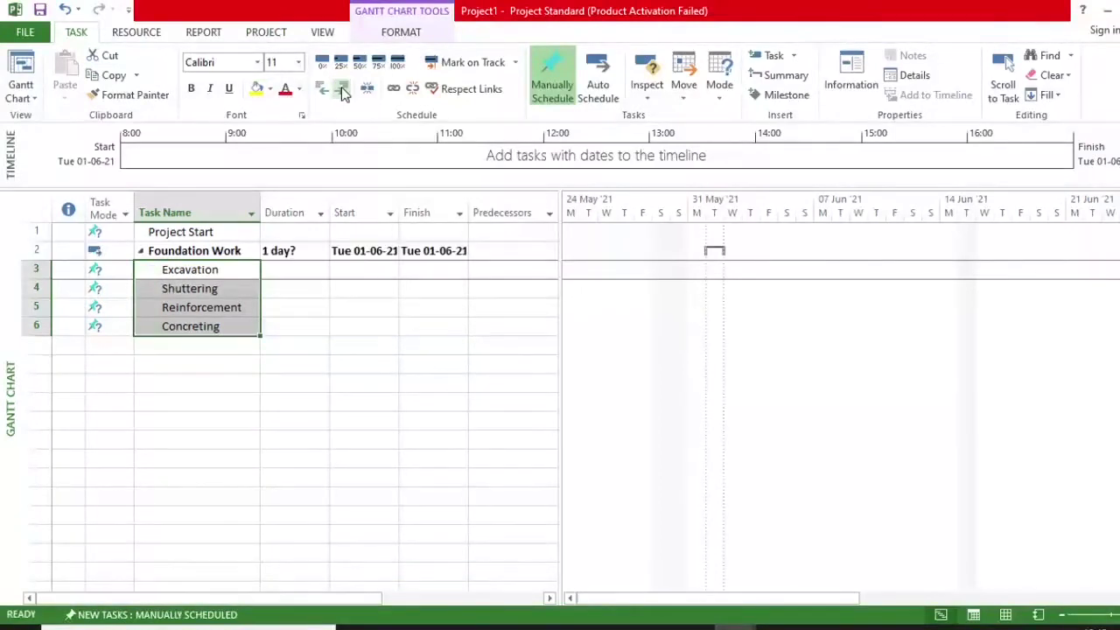
{"action": "left_click", "coordinate": [193, 250]}
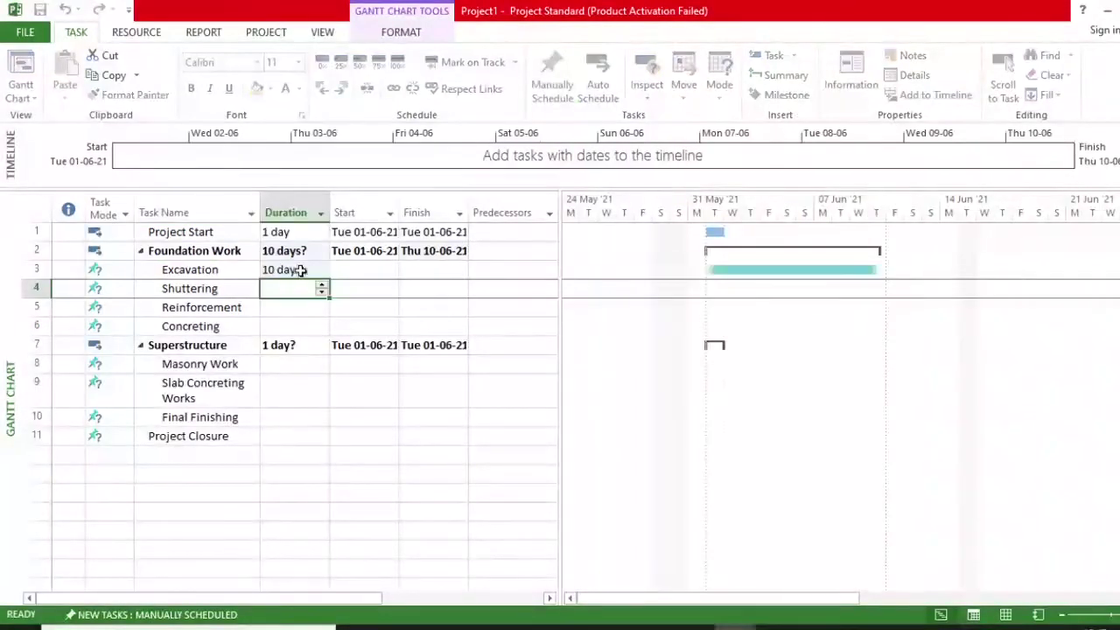
Step: Set the durations of Shuttering to 5 days, Reinforcement to 7 days and Concreting to 3 days
{"action": "type", "text": "5"}
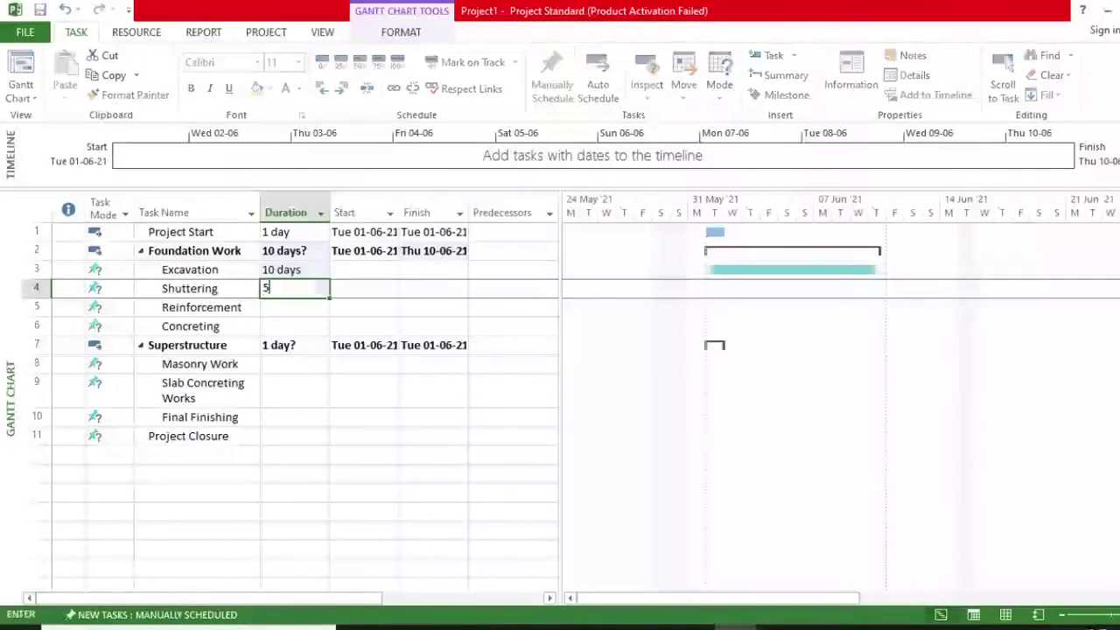
{"action": "key", "text": "Return"}
{"action": "type", "text": "7"}
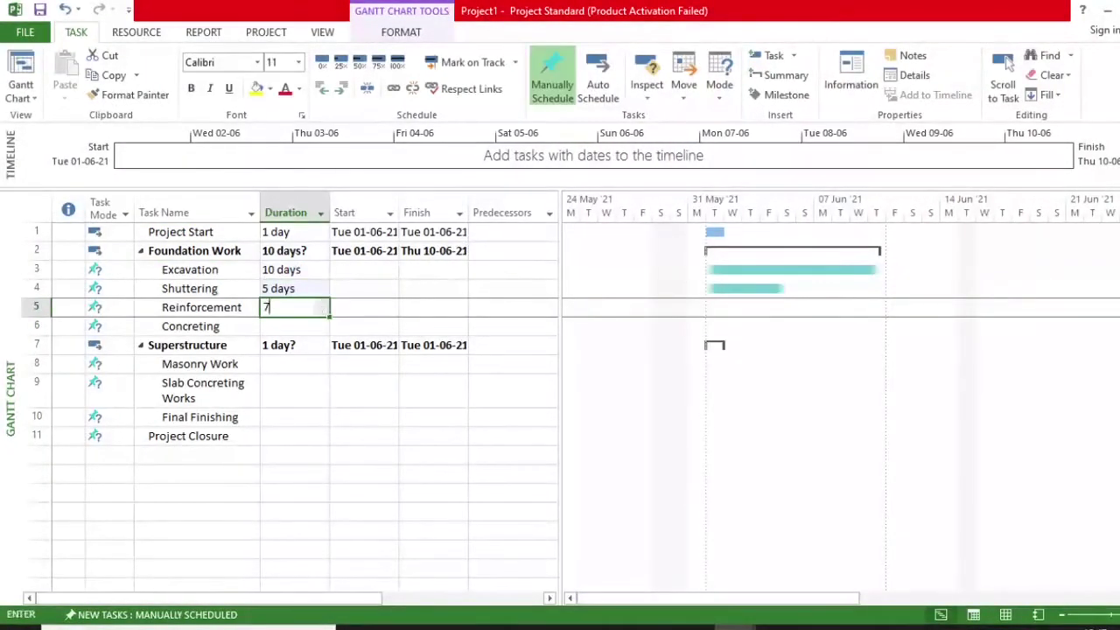
{"action": "key", "text": "Return"}
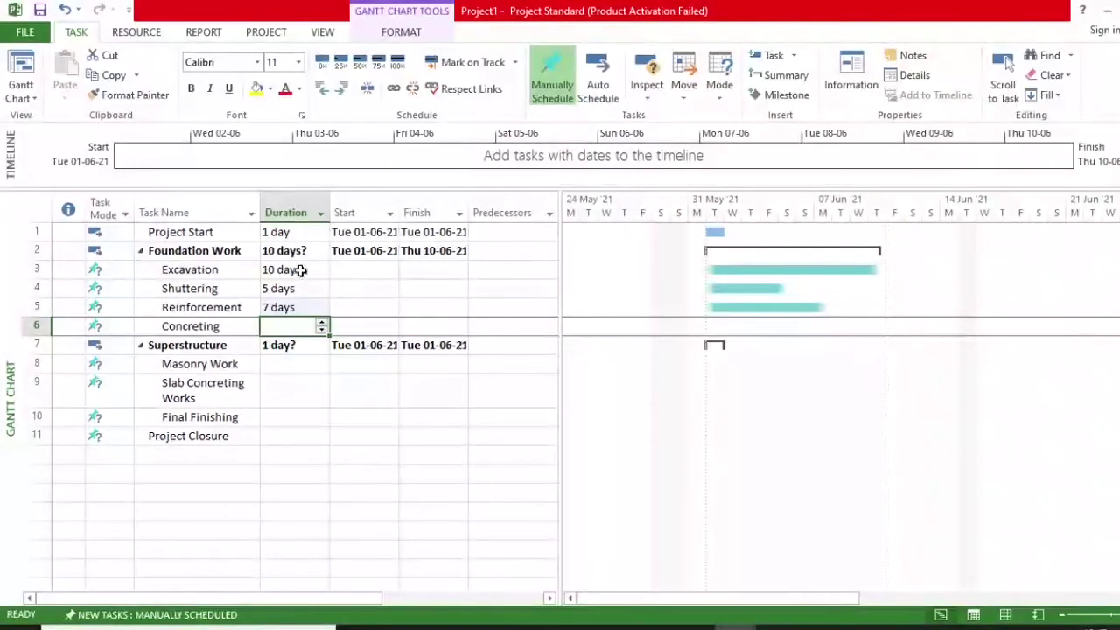
{"action": "type", "text": "3"}
{"action": "key", "text": "Return"}
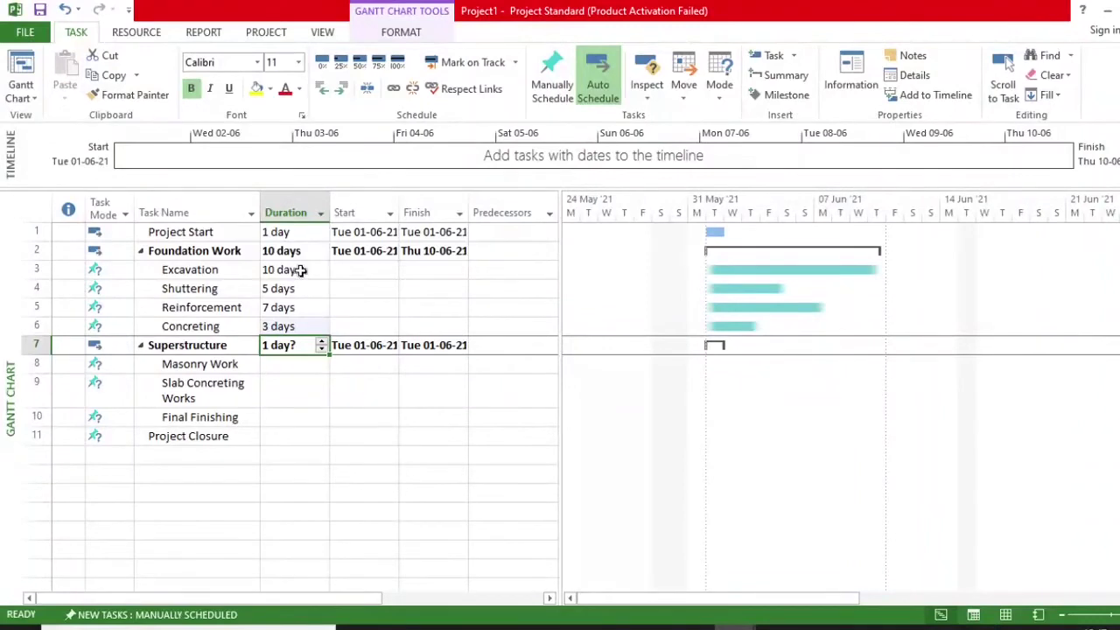
Step: Set the duration of the Masonry Work task under Superstructure to 10 days
{"action": "key", "text": "Return"}
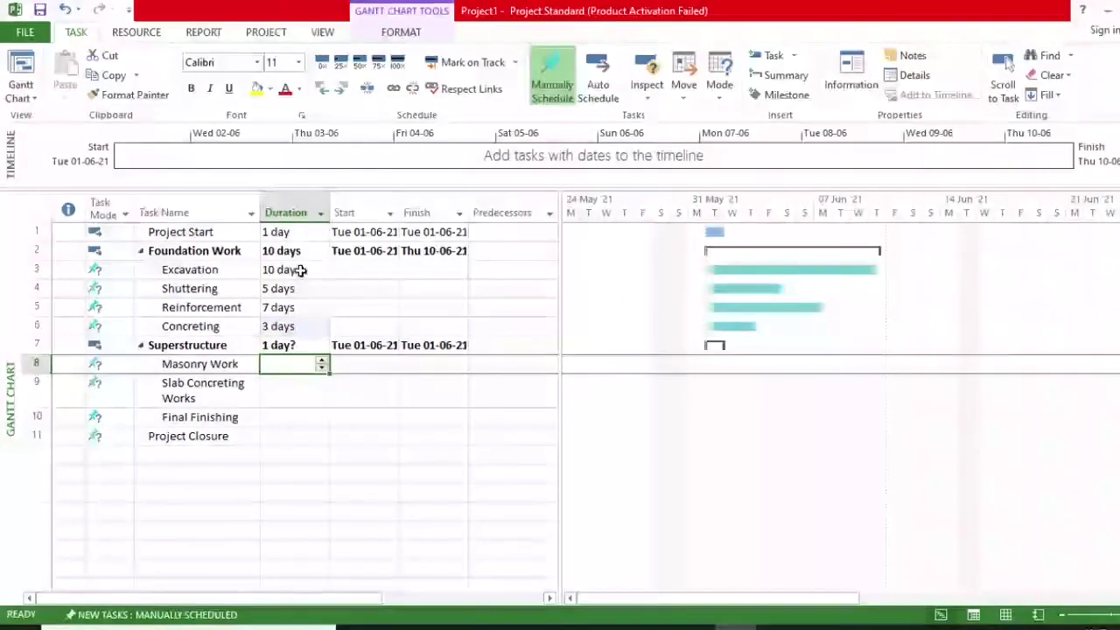
{"action": "type", "text": "7"}
{"action": "key", "text": "Return"}
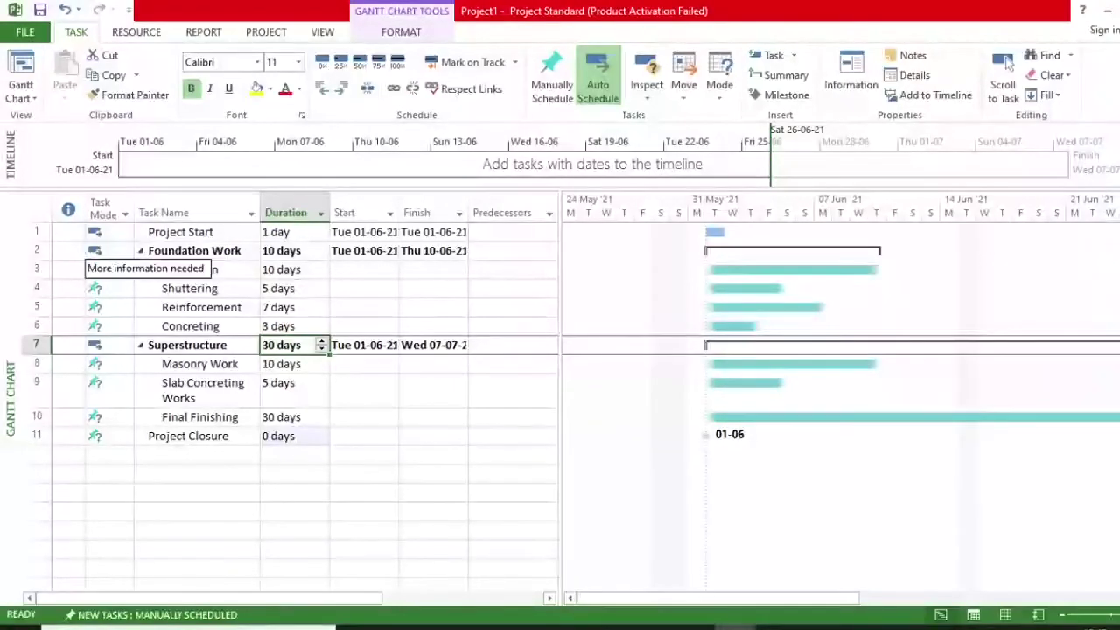
Step: Set the task mode of the Excavation task to Auto Scheduled
{"action": "left_click_drag", "start_coordinate": [120, 267], "coordinate": [122, 325]}
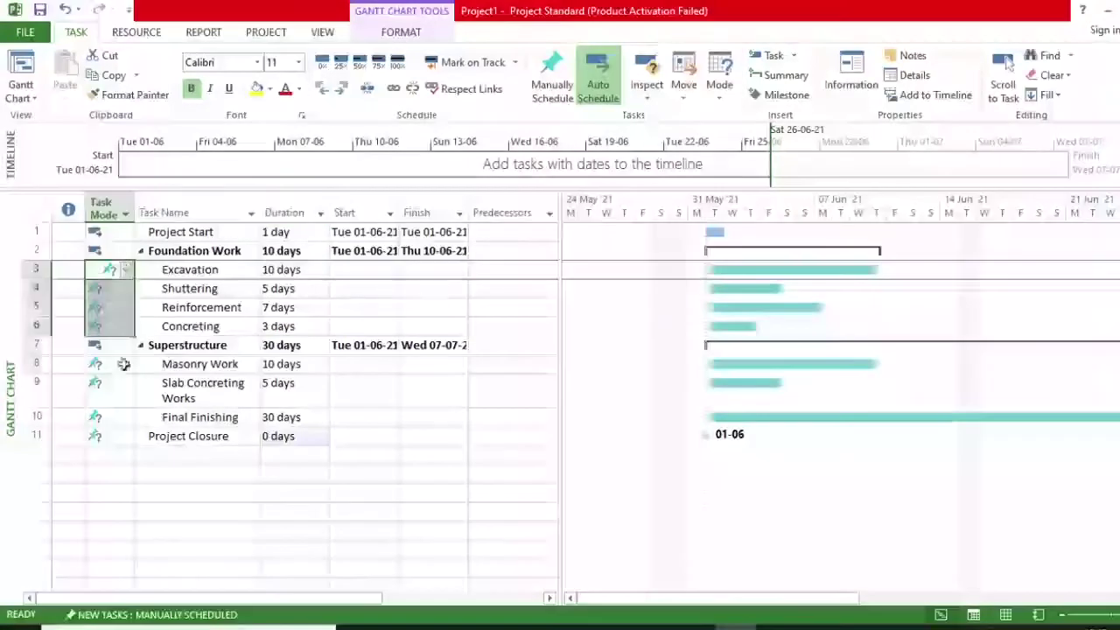
{"action": "left_click_drag", "start_coordinate": [123, 364], "coordinate": [126, 445]}
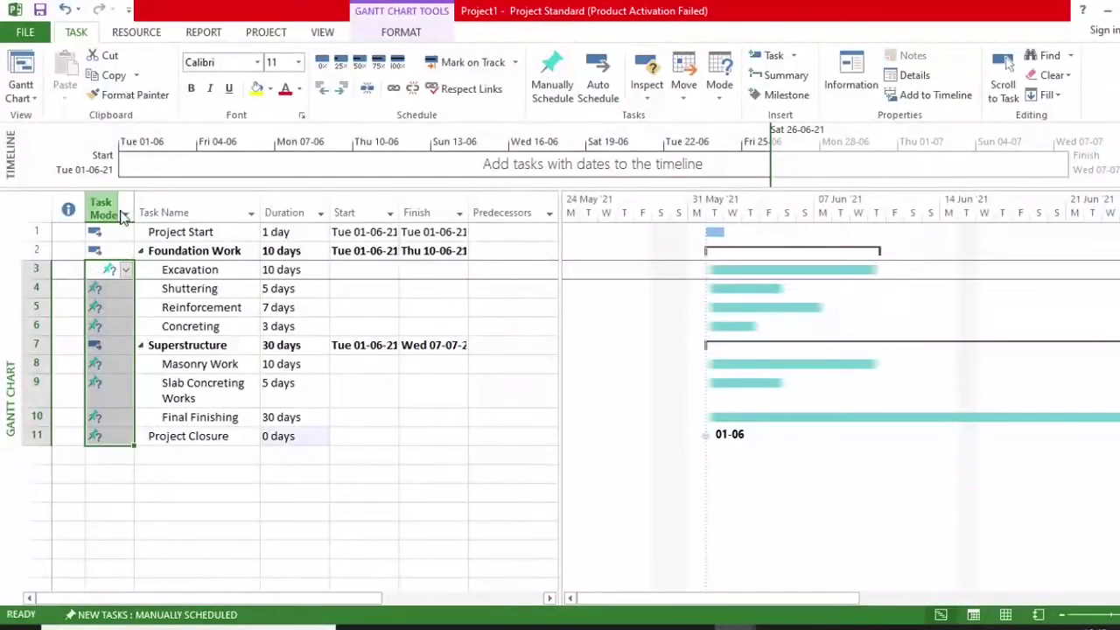
{"action": "left_click", "coordinate": [126, 270]}
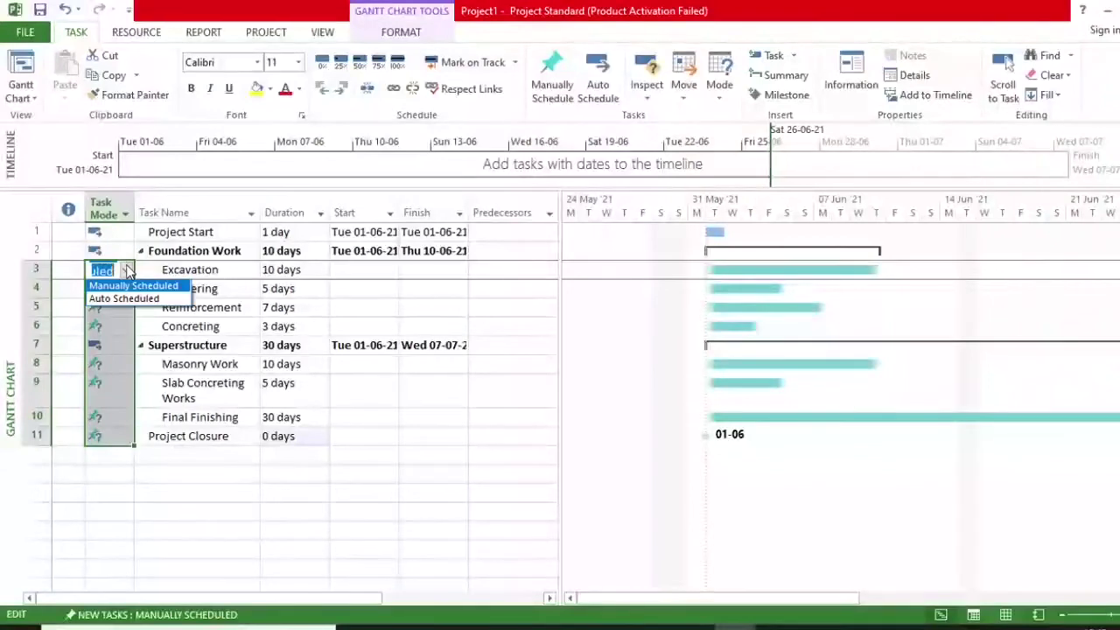
{"action": "left_click", "coordinate": [132, 299]}
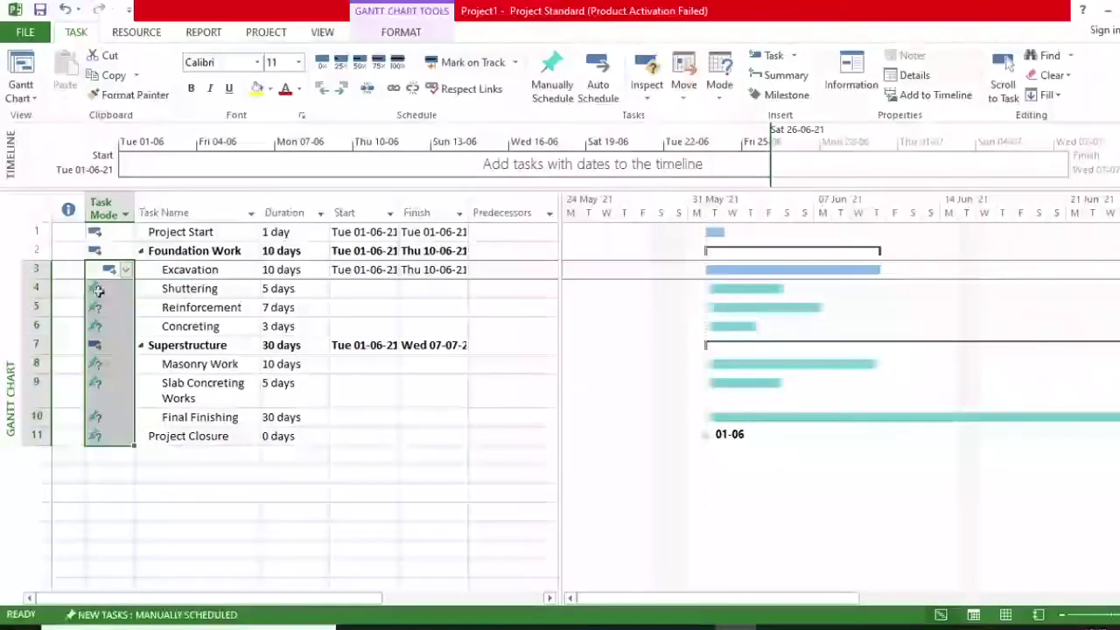
{"action": "left_click", "coordinate": [128, 455]}
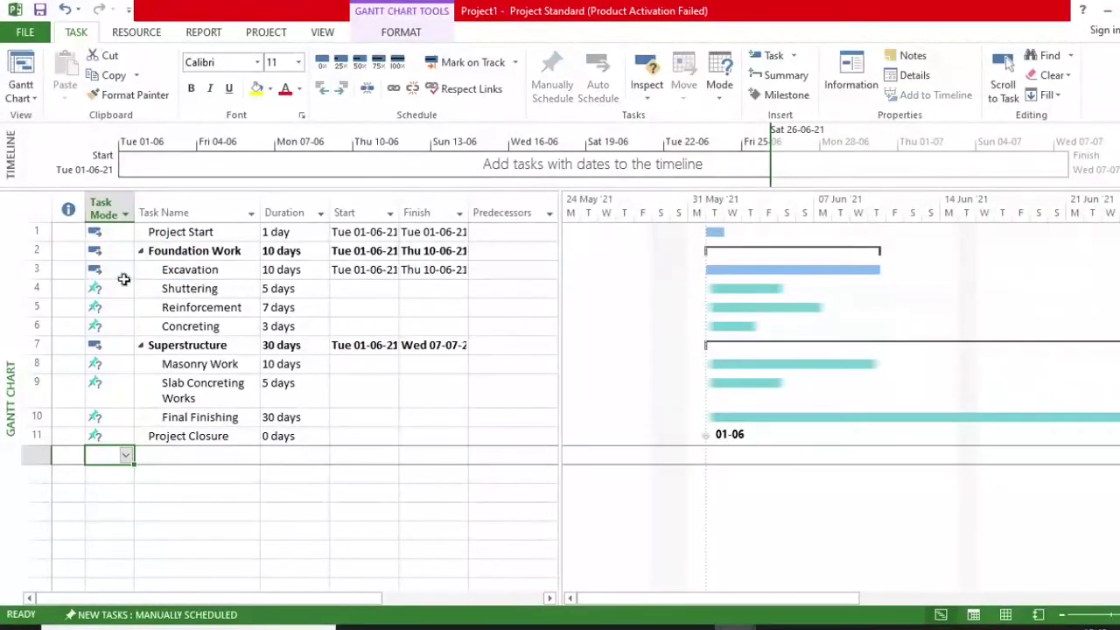
Step: Copy Excavation's Auto Scheduled mode down to every task through Project Closure
{"action": "left_click", "coordinate": [116, 269]}
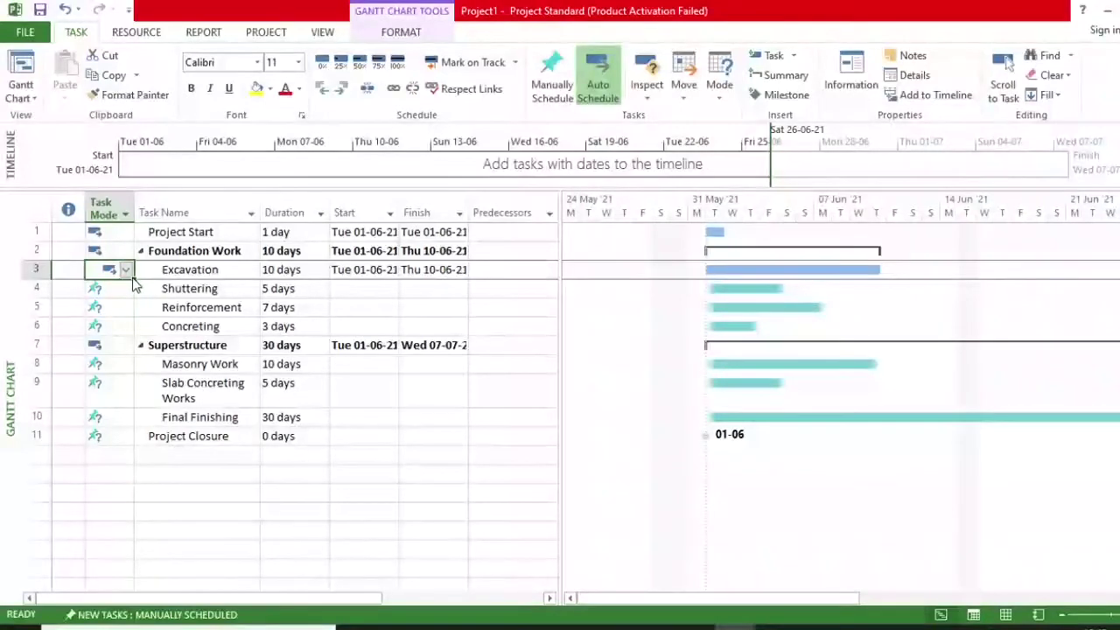
{"action": "left_click_drag", "start_coordinate": [133, 277], "coordinate": [133, 445]}
{"action": "left_click", "coordinate": [252, 494]}
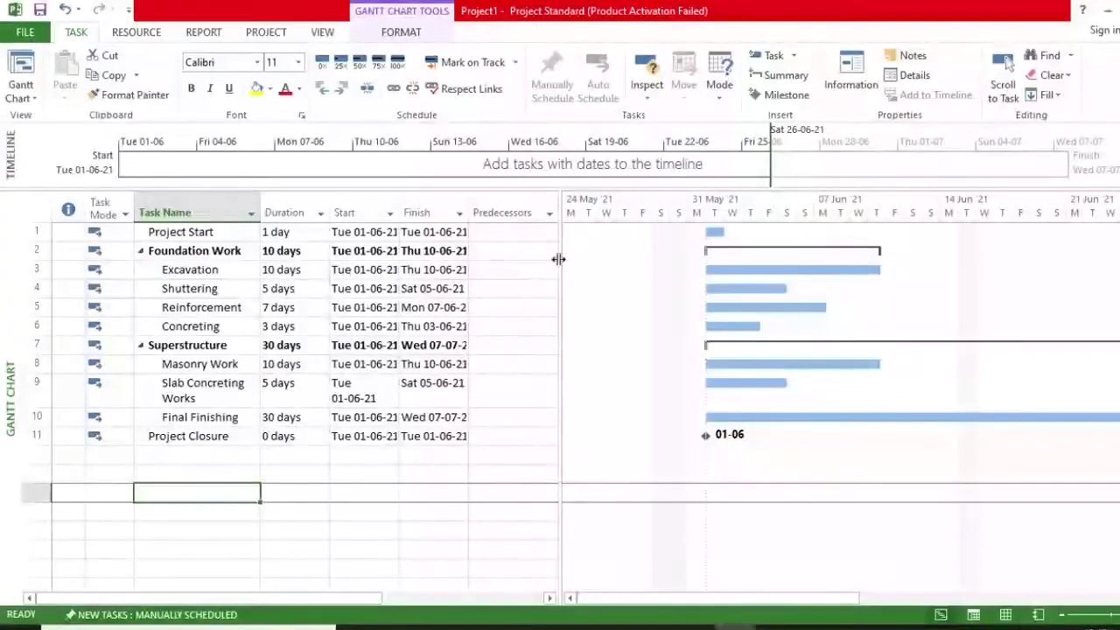
Step: Widen the task table to show resource names and enter 1fs as the predecessor of Excavation
{"action": "left_click_drag", "start_coordinate": [559, 266], "coordinate": [617, 294]}
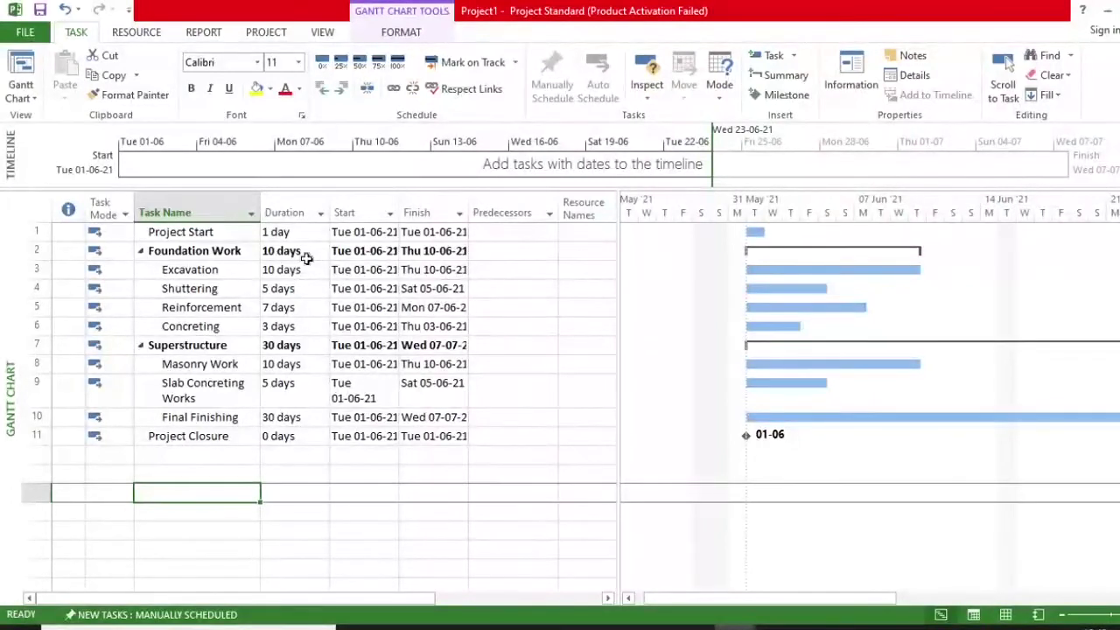
{"action": "left_click", "coordinate": [495, 271]}
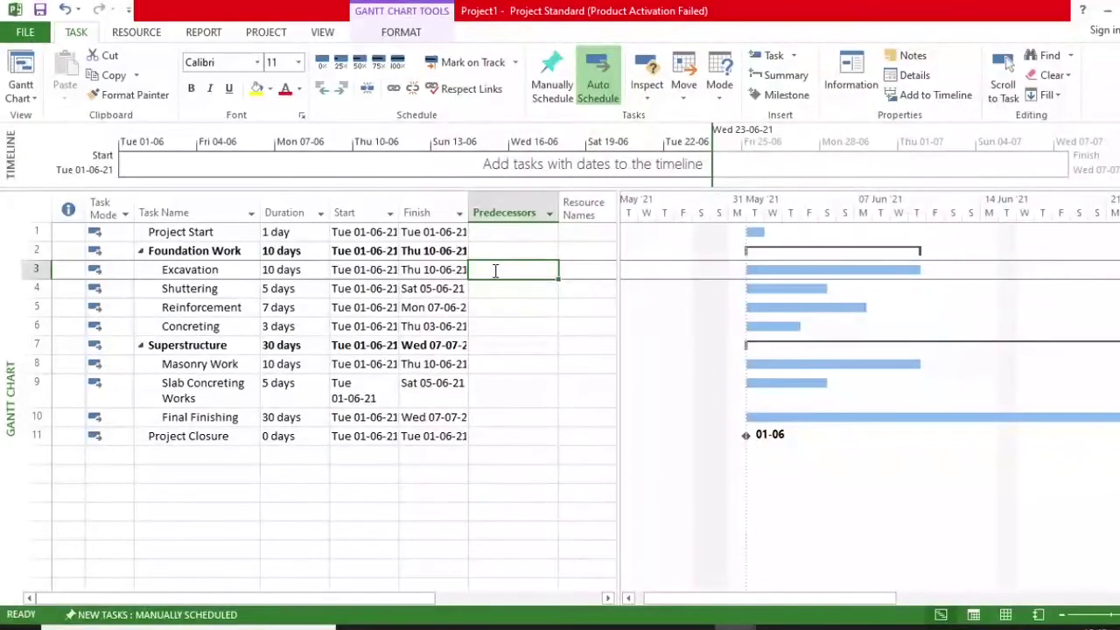
{"action": "type", "text": "1f"}
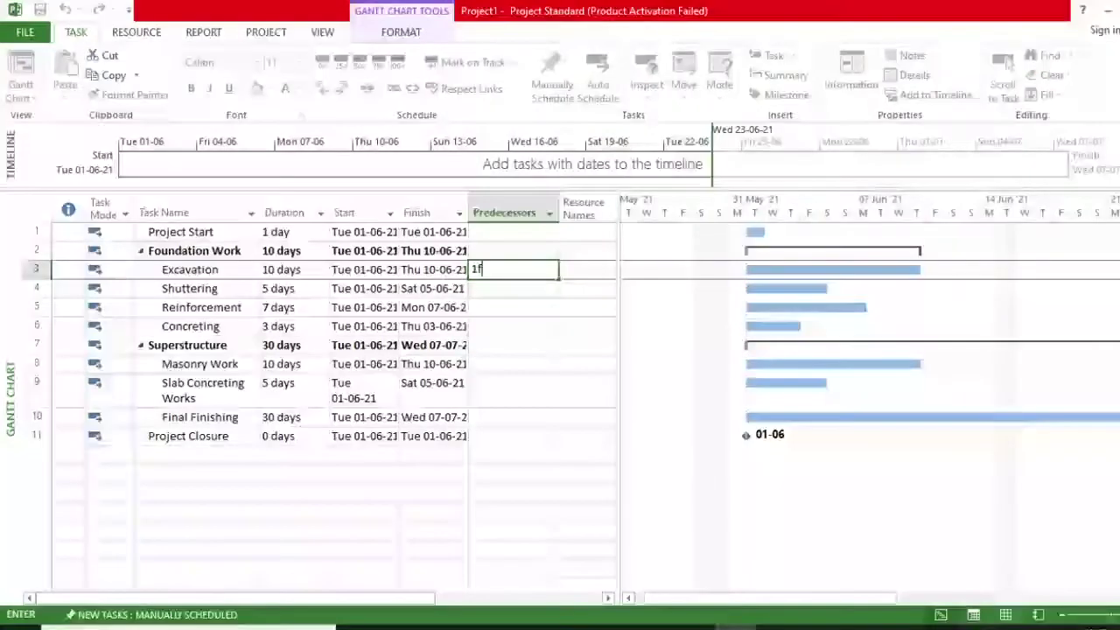
{"action": "type", "text": "s"}
{"action": "key", "text": "Return"}
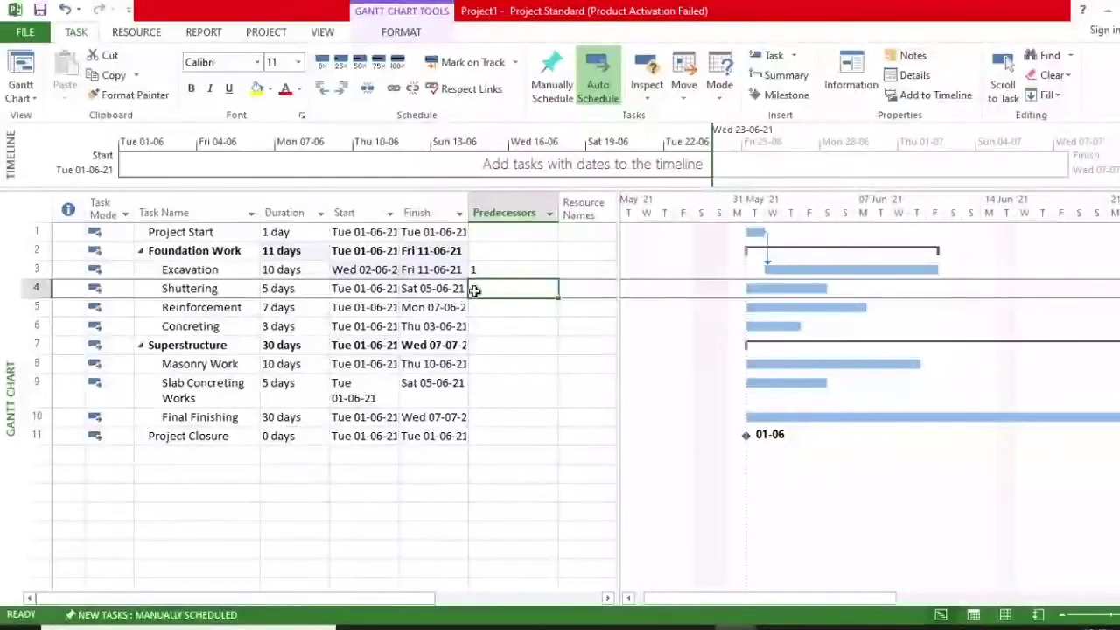
Step: Hide the timeline and show the task details form beneath the Gantt chart, leaving enough height for all tasks
{"action": "left_click", "coordinate": [849, 86]}
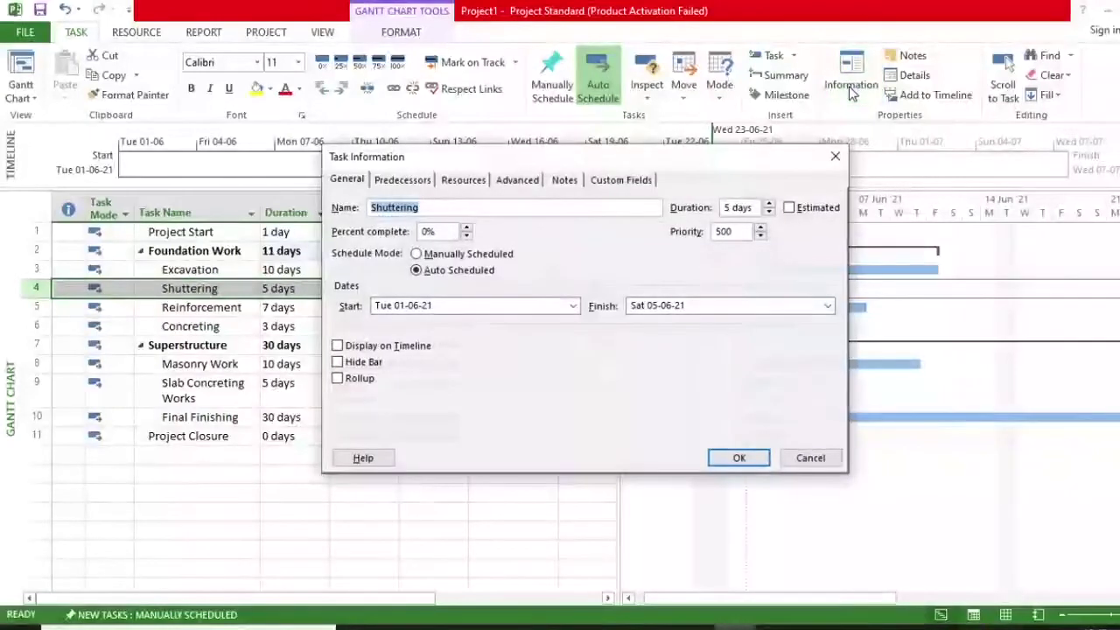
{"action": "left_click", "coordinate": [835, 161]}
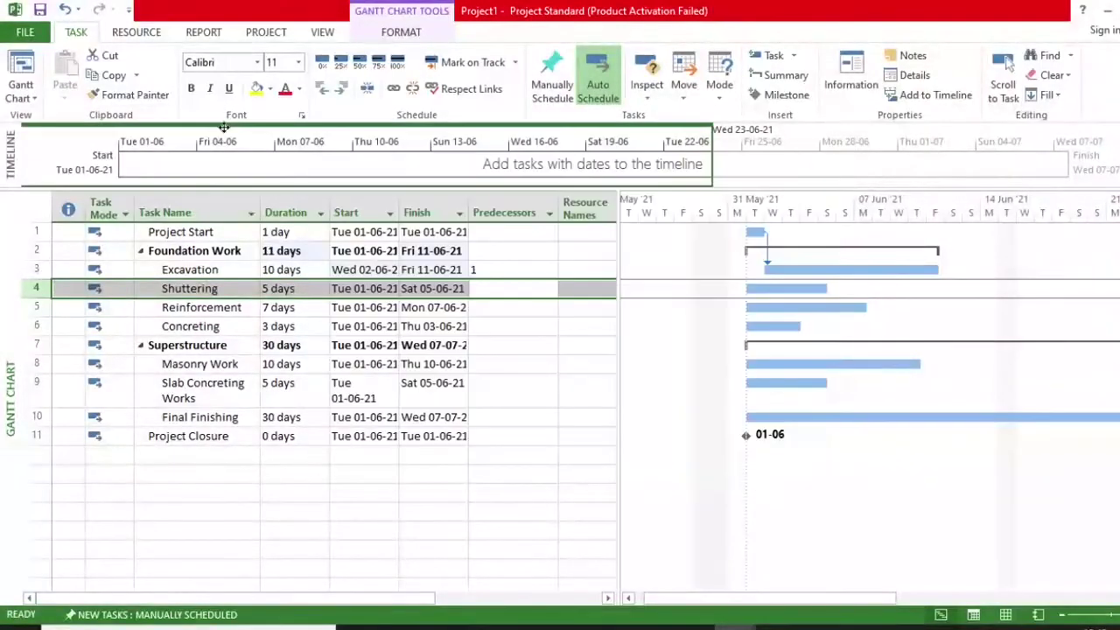
{"action": "left_click", "coordinate": [32, 103]}
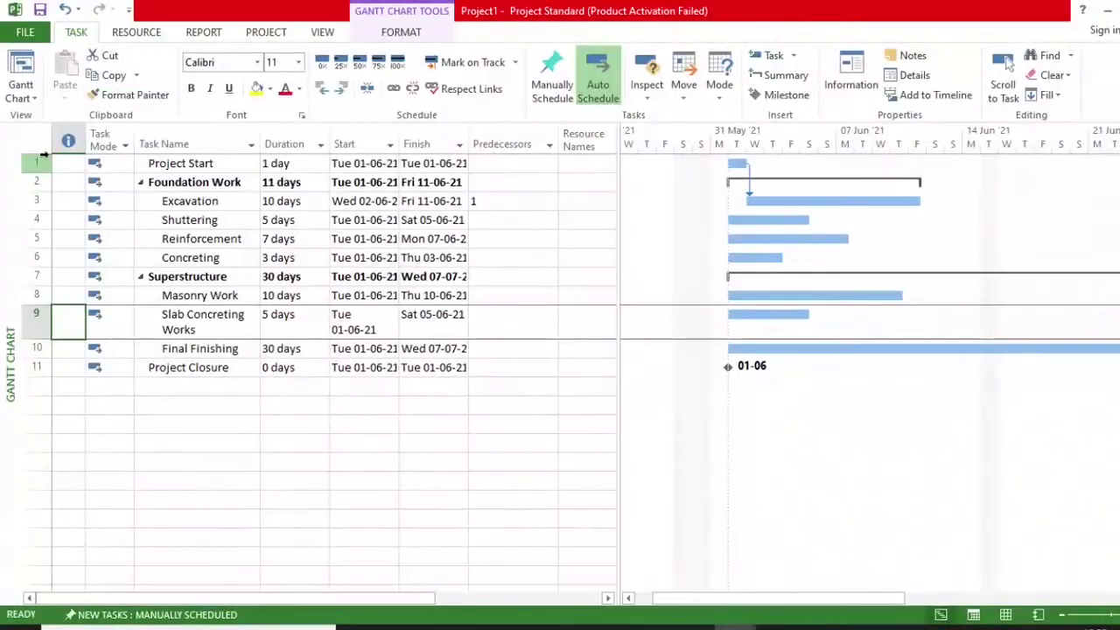
{"action": "left_click", "coordinate": [889, 75]}
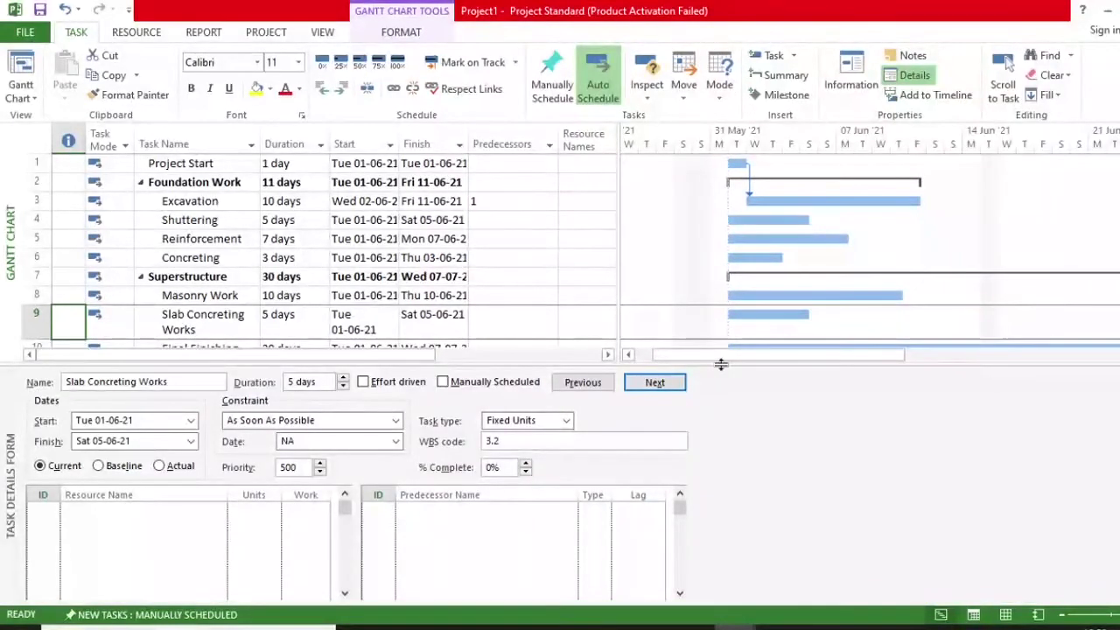
{"action": "left_click_drag", "start_coordinate": [721, 364], "coordinate": [732, 425]}
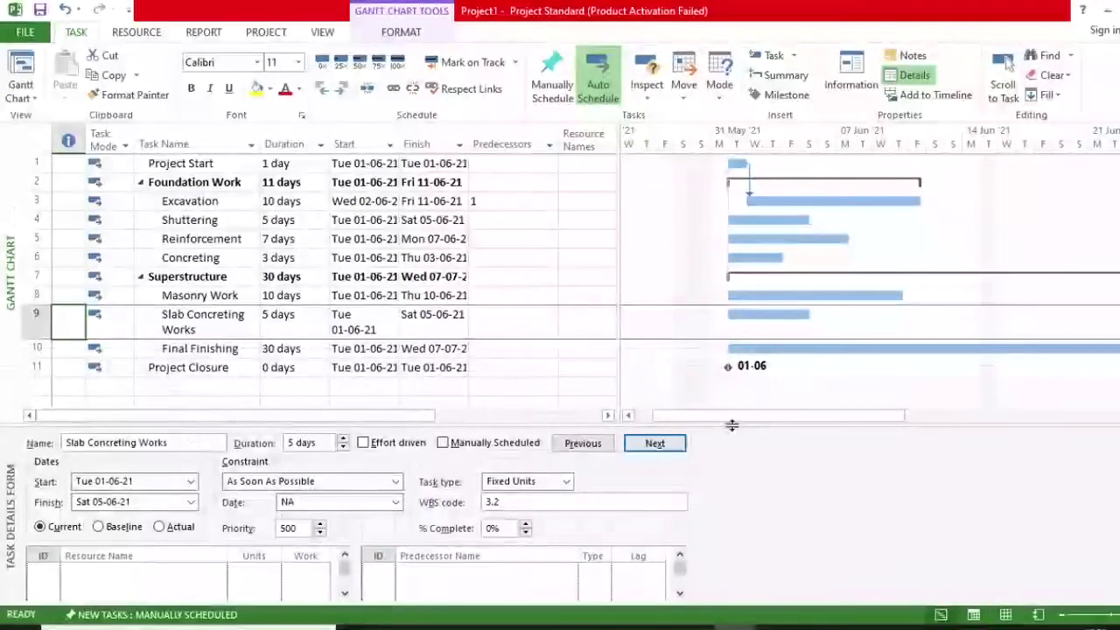
Step: Set the lag on Excavation's finish-to-start link from Project Start to -1 day
{"action": "left_click", "coordinate": [504, 202]}
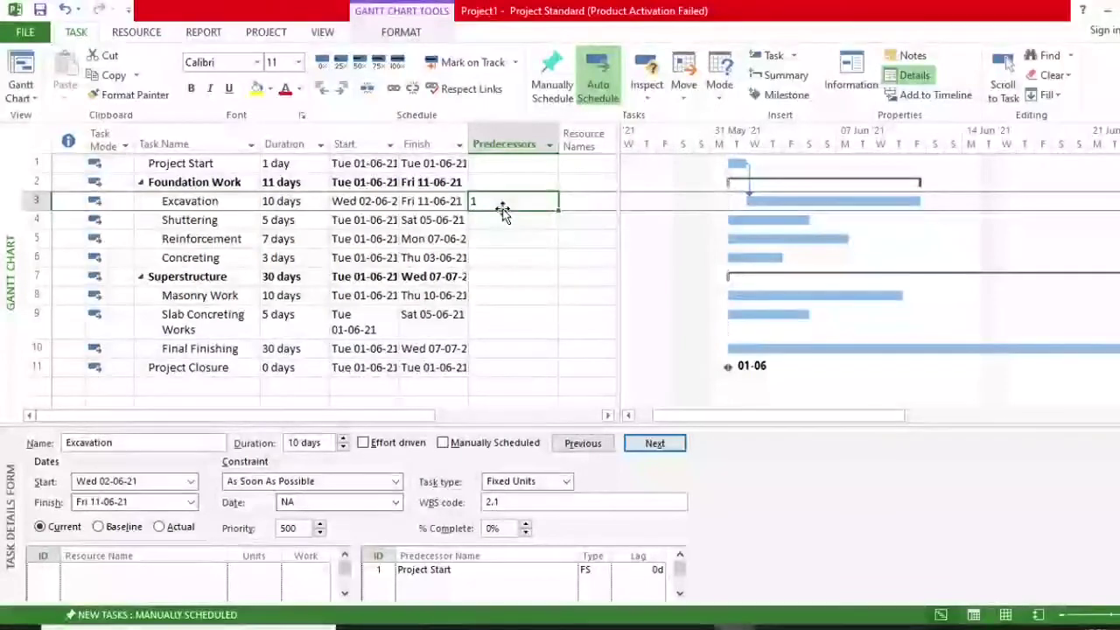
{"action": "left_click", "coordinate": [644, 569]}
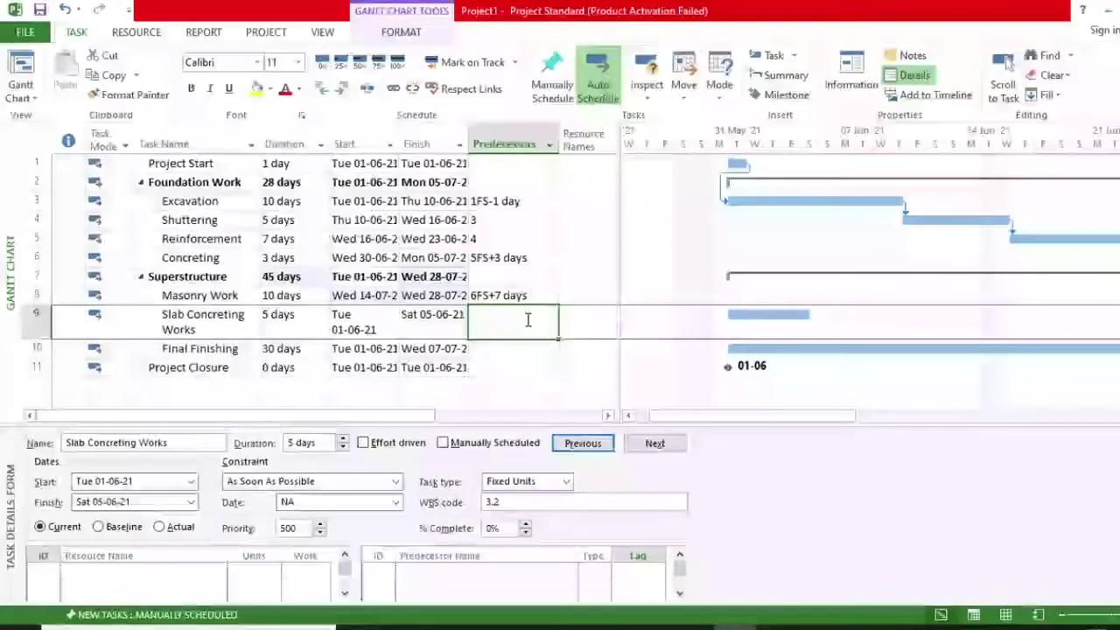
Step: Enter predecessor 8 for Slab Concreting Works, 9 for Final Finishing and 10 for Project Closure
{"action": "type", "text": "8"}
{"action": "key", "text": "Return"}
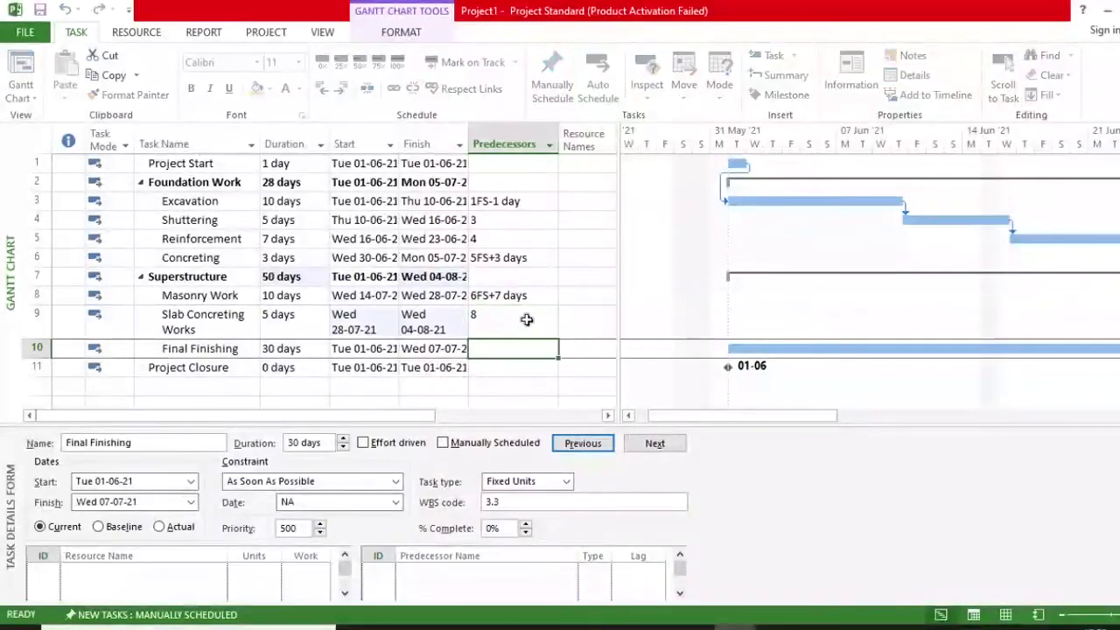
{"action": "type", "text": "9"}
{"action": "key", "text": "Return"}
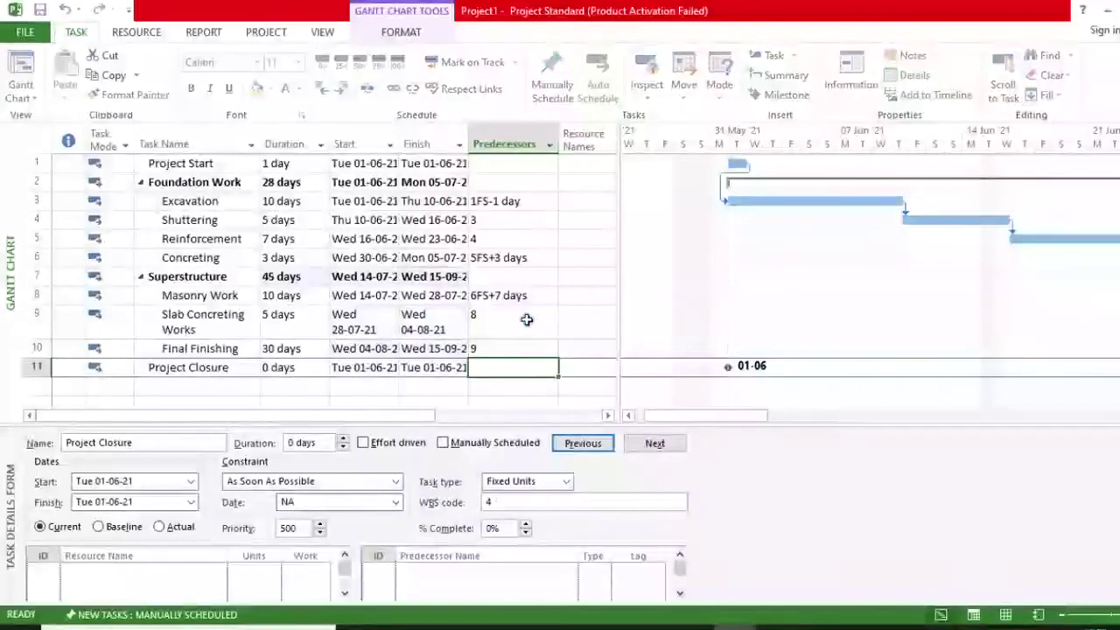
{"action": "type", "text": "10"}
{"action": "key", "text": "Return"}
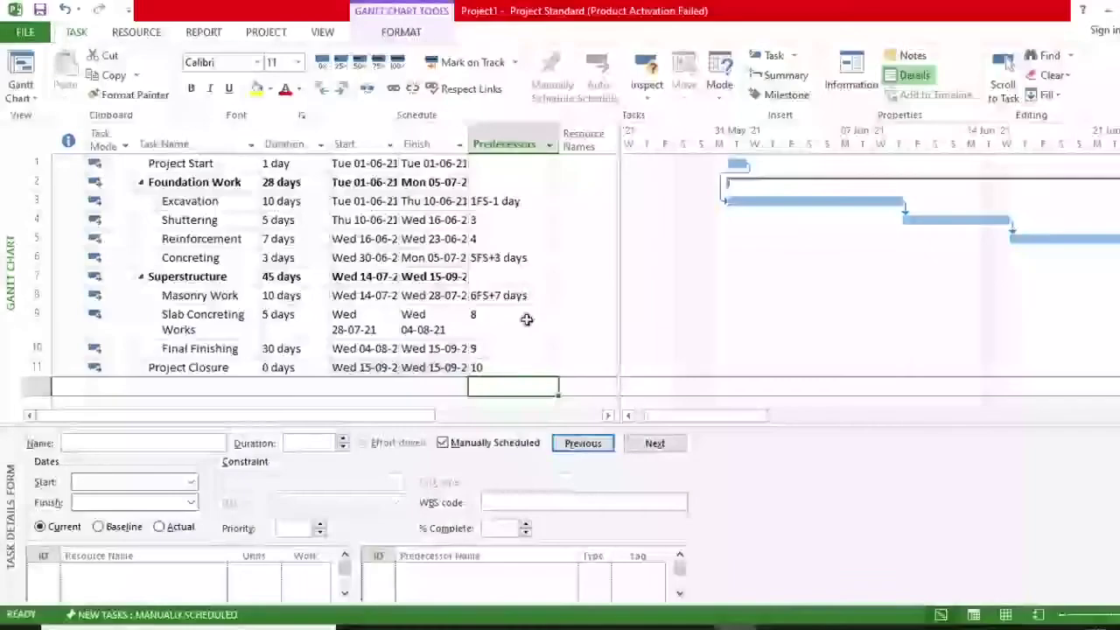
Step: Set the durations of Final Finishing to 10 days and Masonry Work to 7 days
{"action": "left_click", "coordinate": [525, 367]}
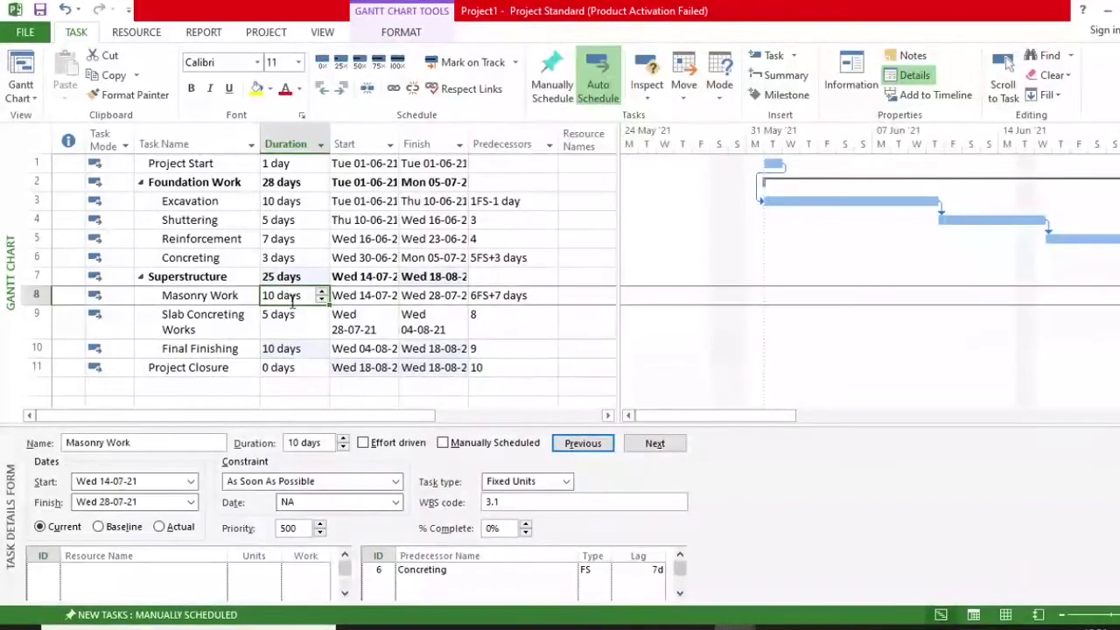
{"action": "type", "text": "7"}
{"action": "key", "text": "Return"}
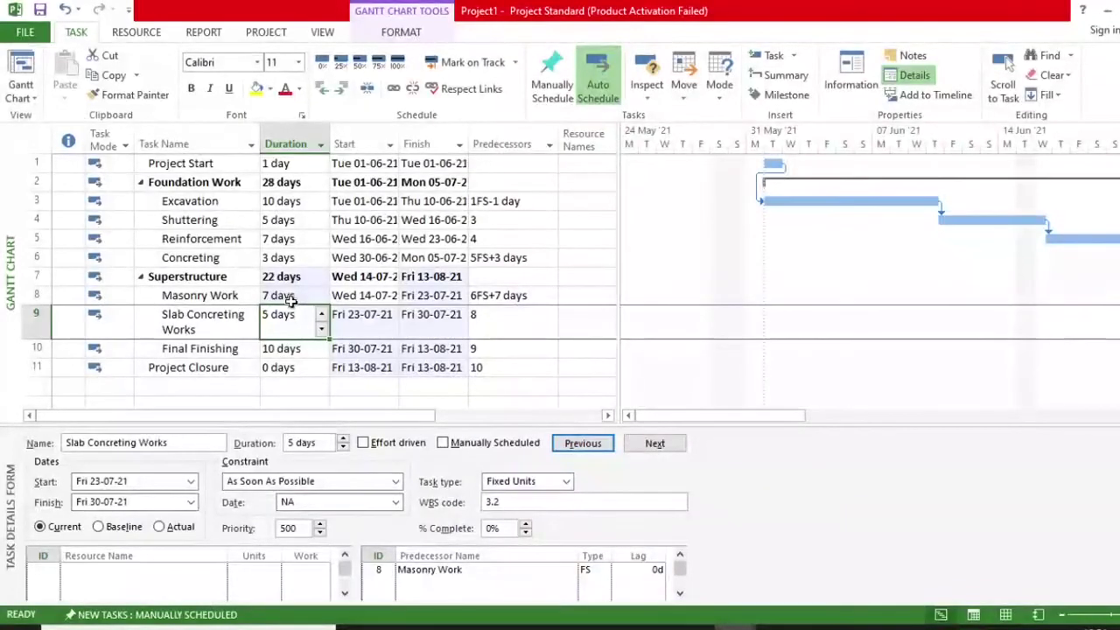
{"action": "left_click", "coordinate": [291, 300]}
{"action": "key", "text": "Down"}
{"action": "key", "text": "Down"}
{"action": "key", "text": "Down"}
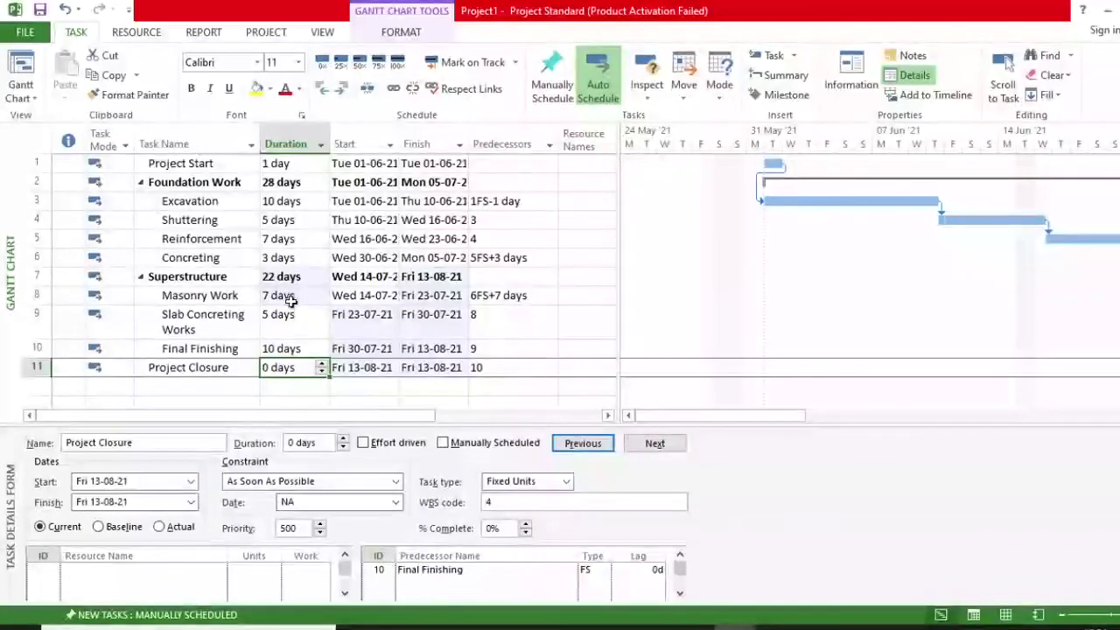
{"action": "left_click", "coordinate": [19, 33]}
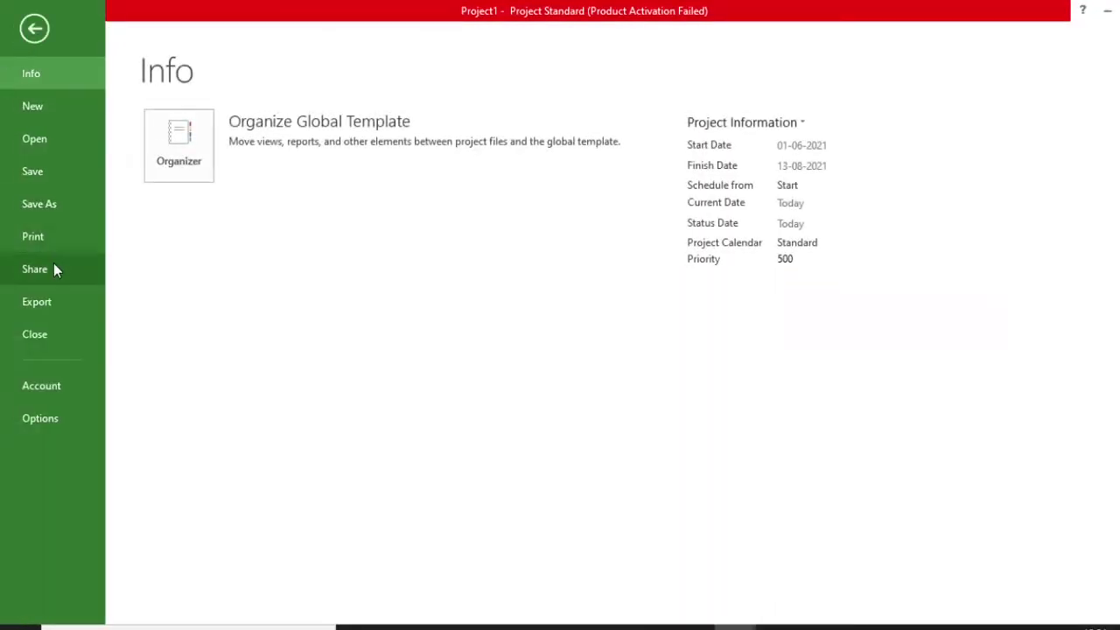
{"action": "left_click", "coordinate": [55, 301]}
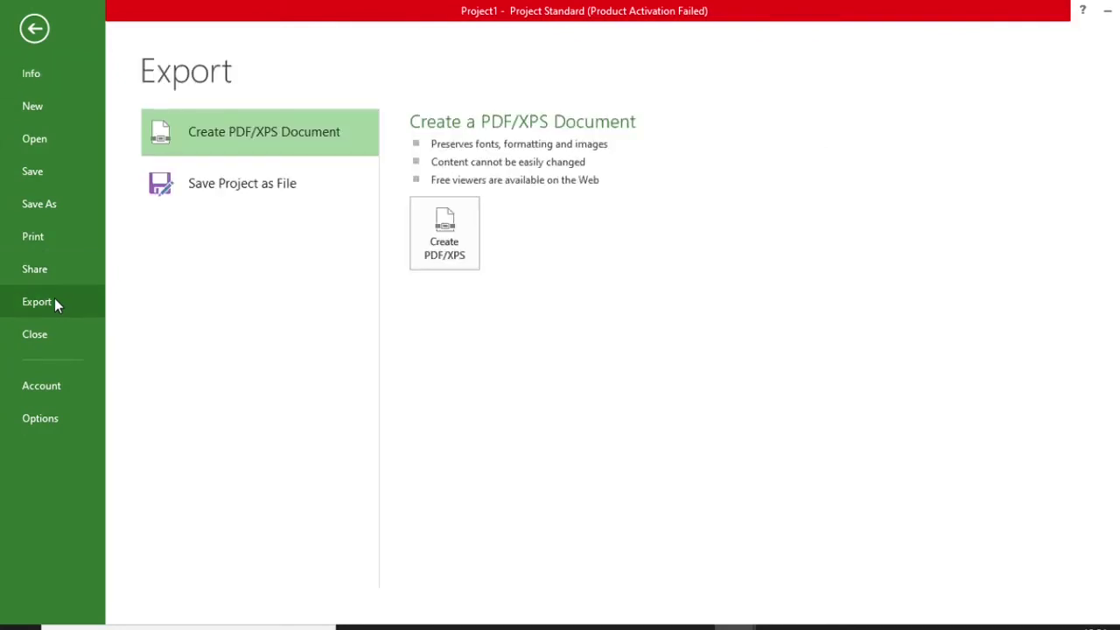
{"action": "key", "text": "Escape"}
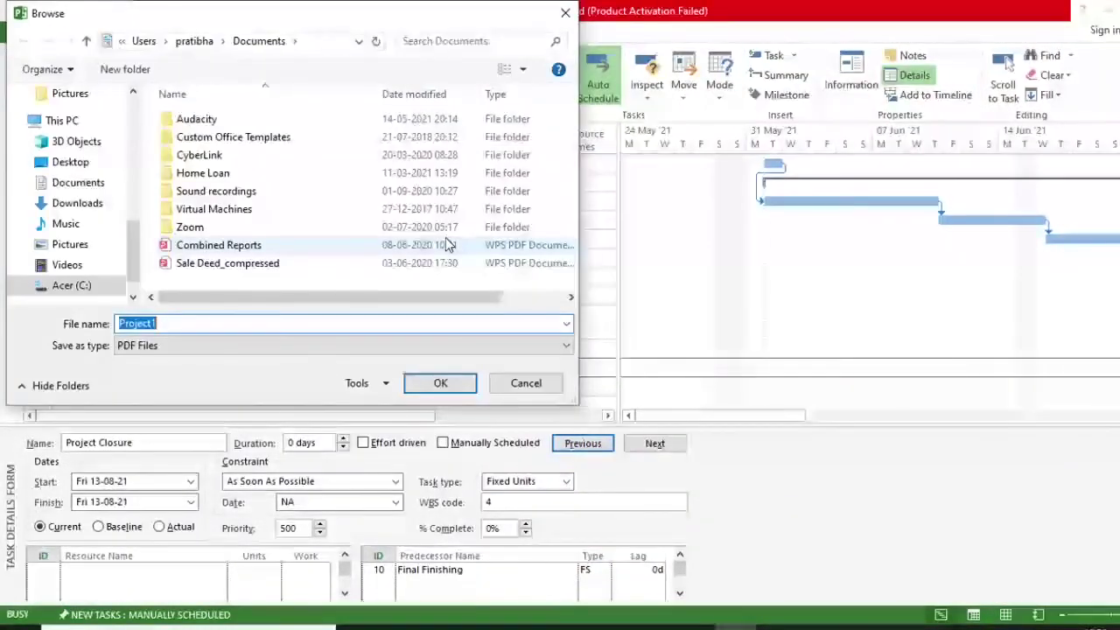
{"action": "left_click", "coordinate": [527, 382]}
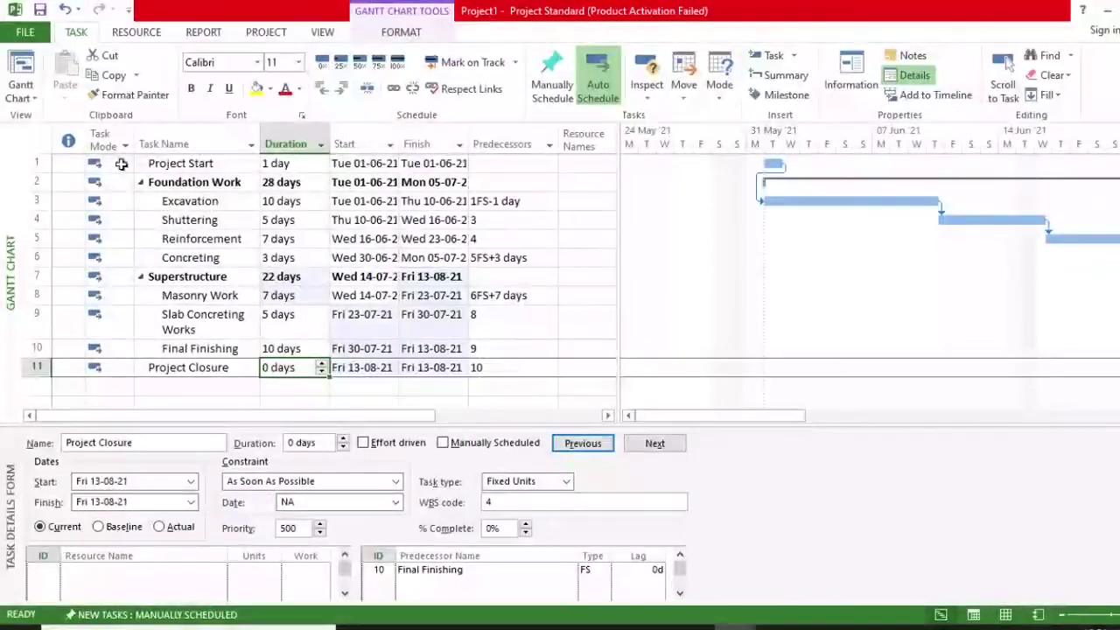
Step: Open the print preview of the entire project schedule
{"action": "left_click", "coordinate": [24, 31]}
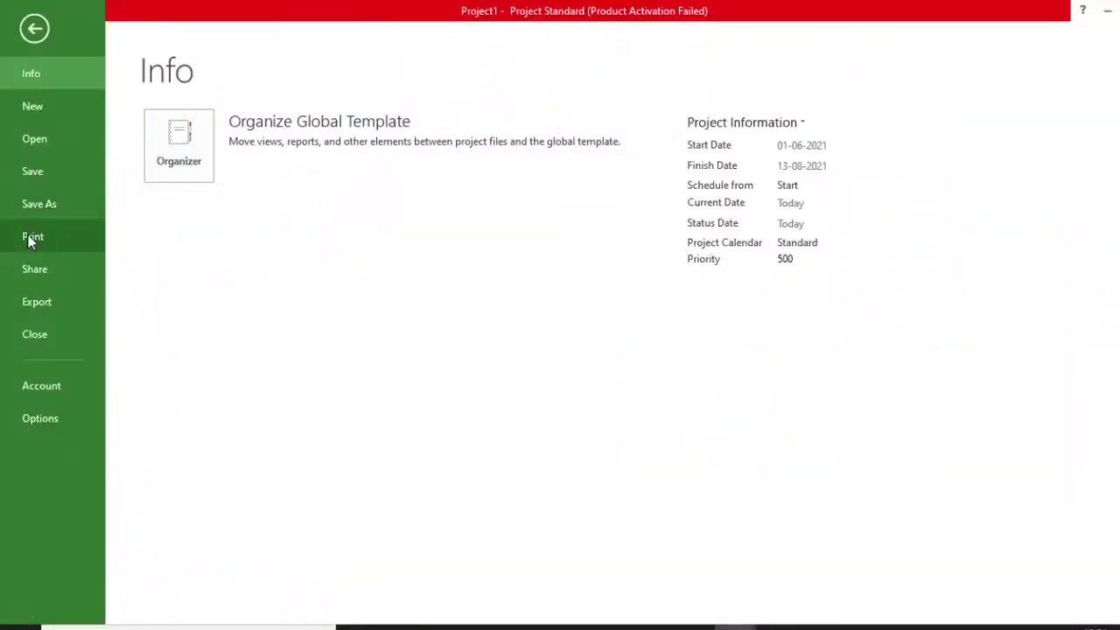
{"action": "left_click", "coordinate": [30, 238]}
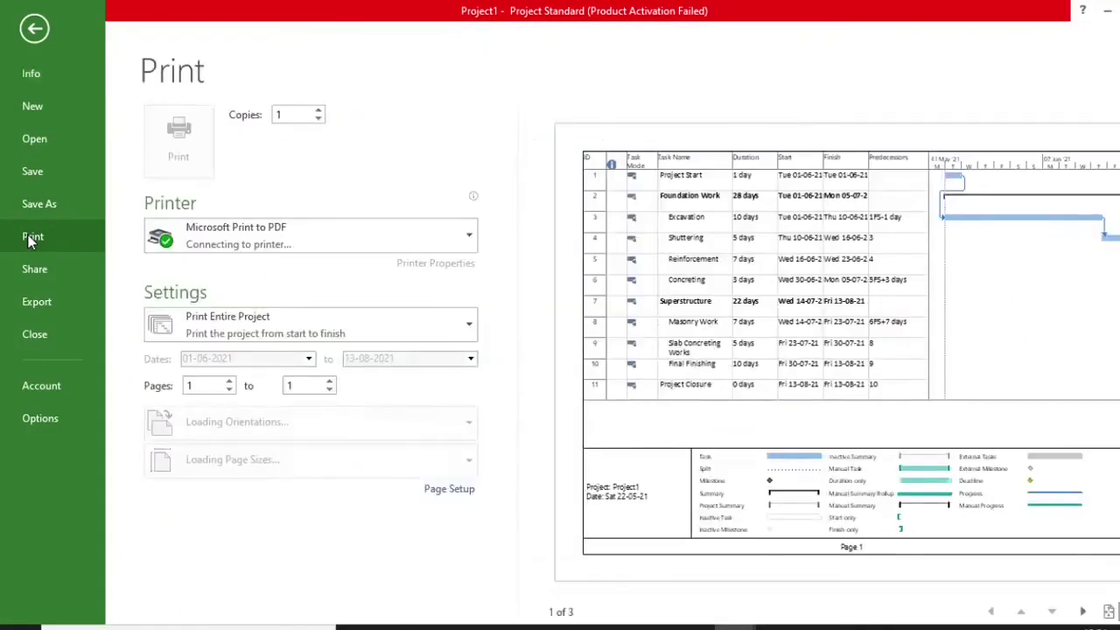